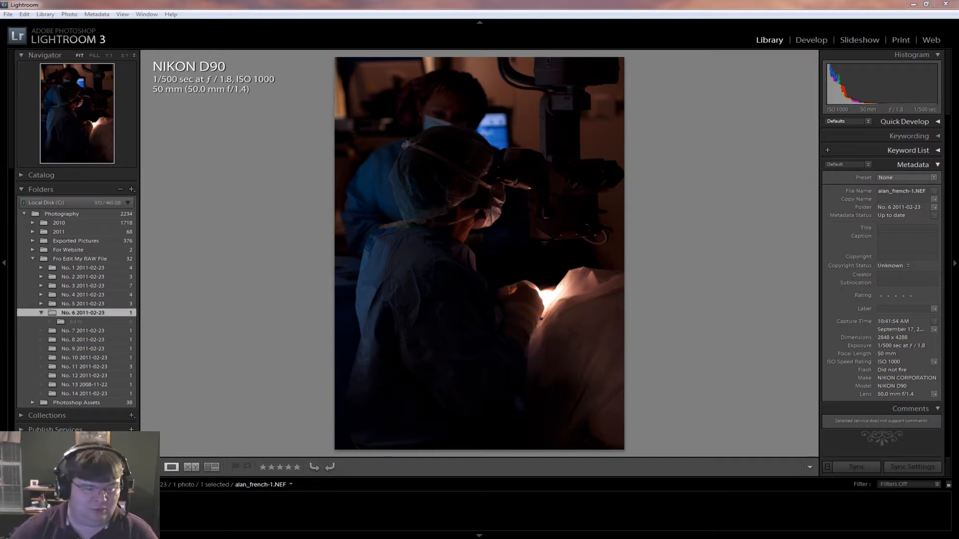
Create a virtual copy of the selected surgery photo and open the copy in the Develop module
right_click(26, 510)
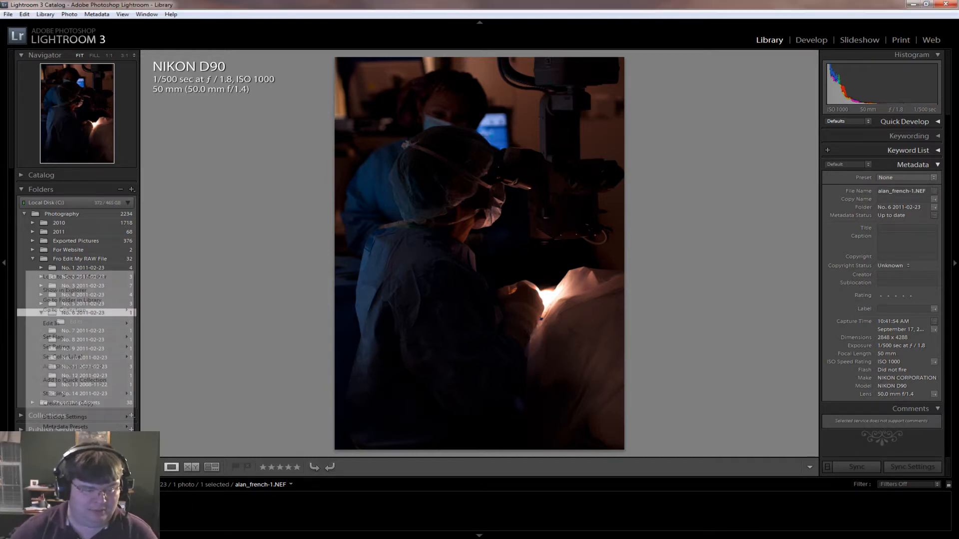
click(74, 405)
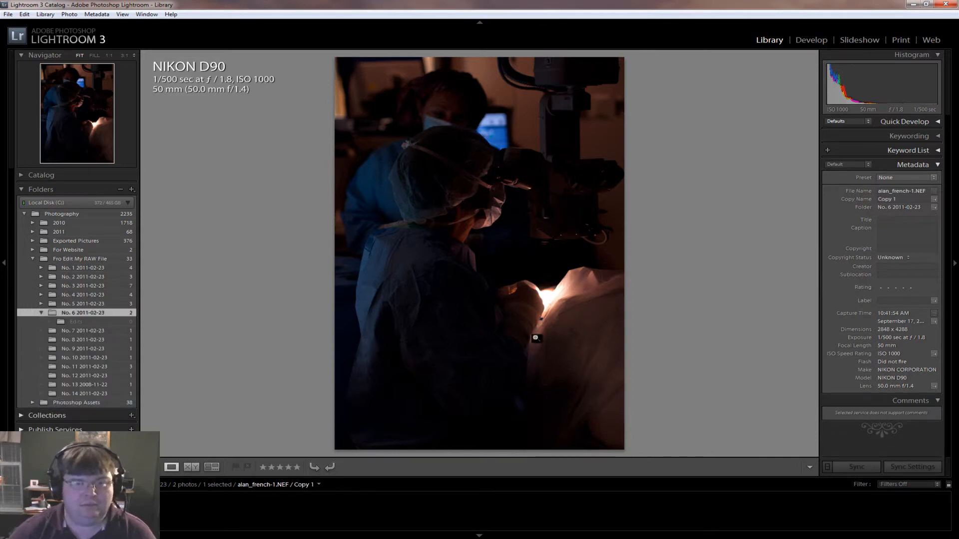
click(811, 40)
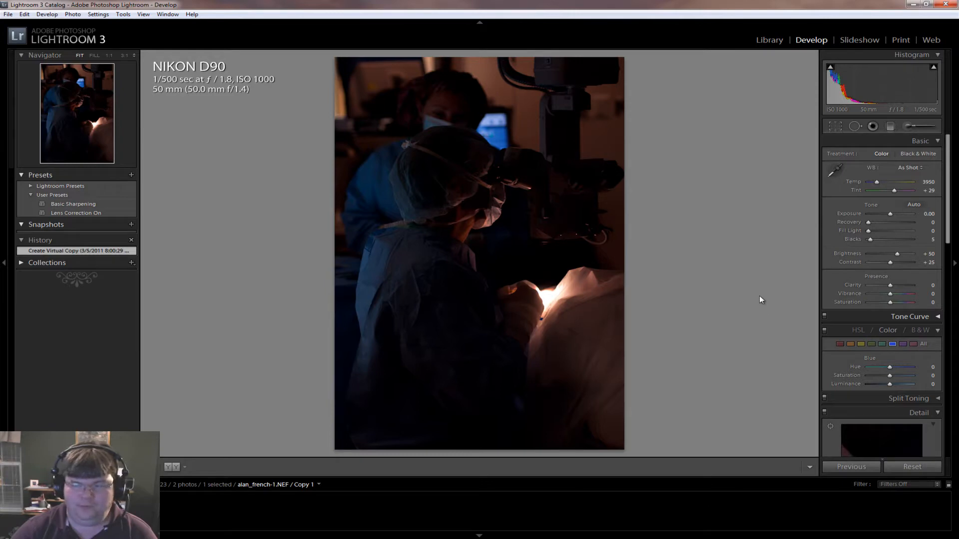
Collapse the HSL/Color settings and raise the photo's exposure to +2.81
click(937, 330)
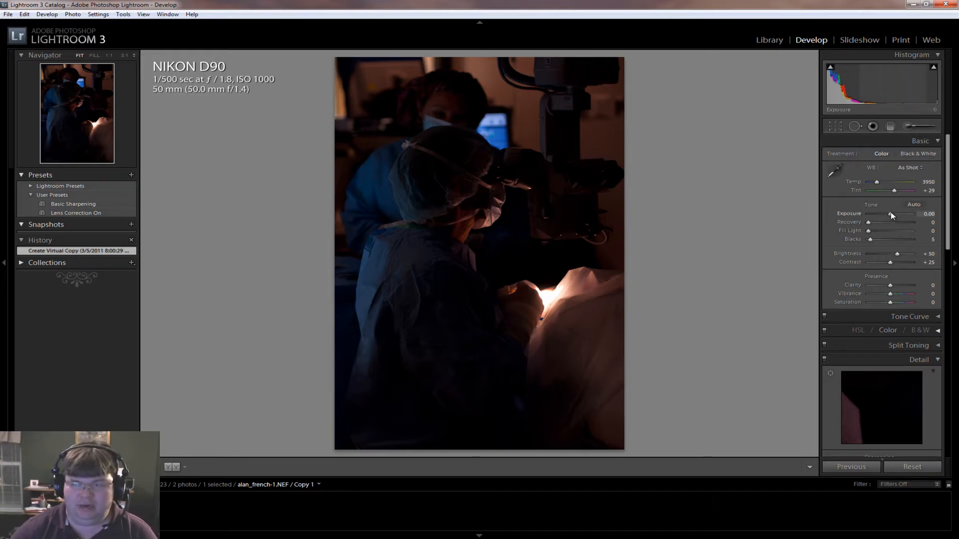
drag(891, 213, 905, 212)
Examine the brightened photo at 1:1 for noise in the nurse's face, the surgeon's cap, the gown and the lit hands
click(481, 211)
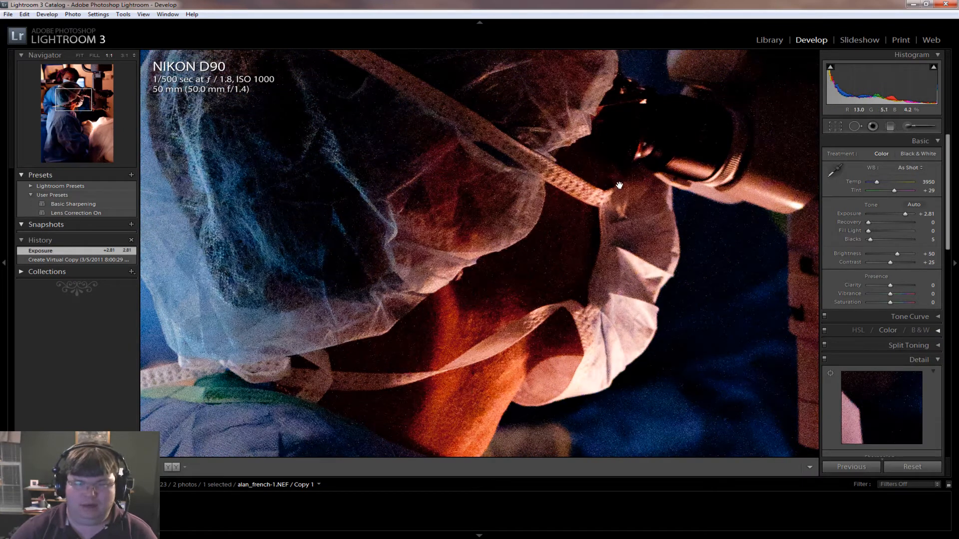
drag(563, 146, 571, 378)
drag(499, 151, 529, 256)
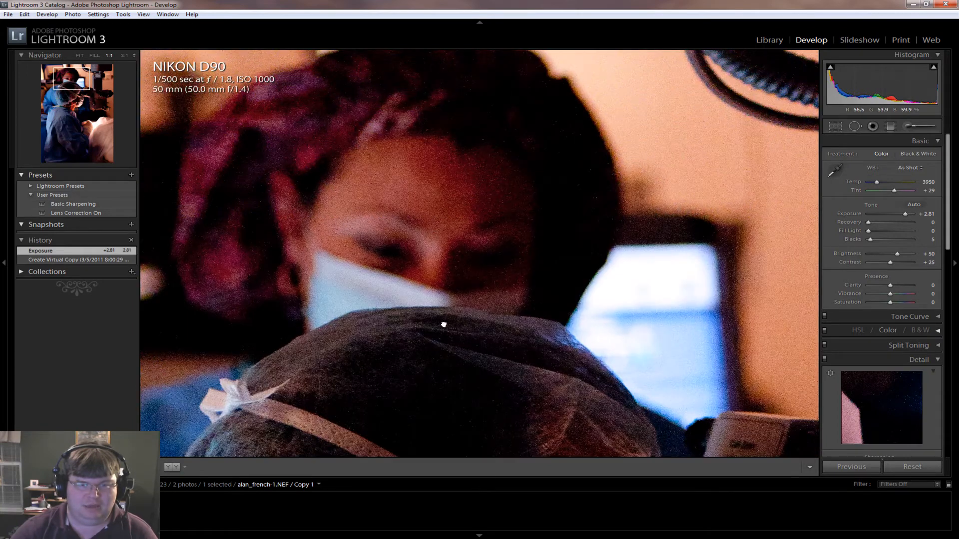
drag(473, 374, 439, 164)
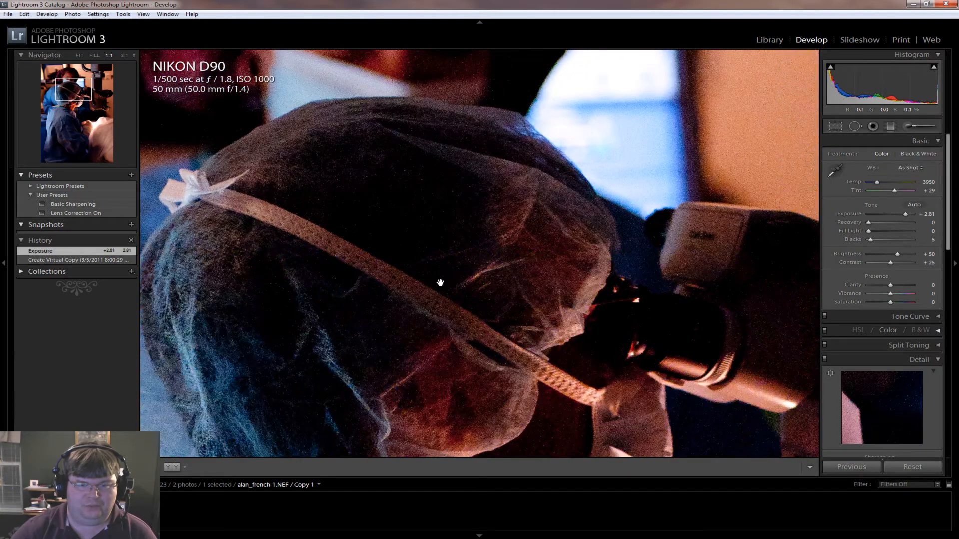
scroll(443, 275, down, 10)
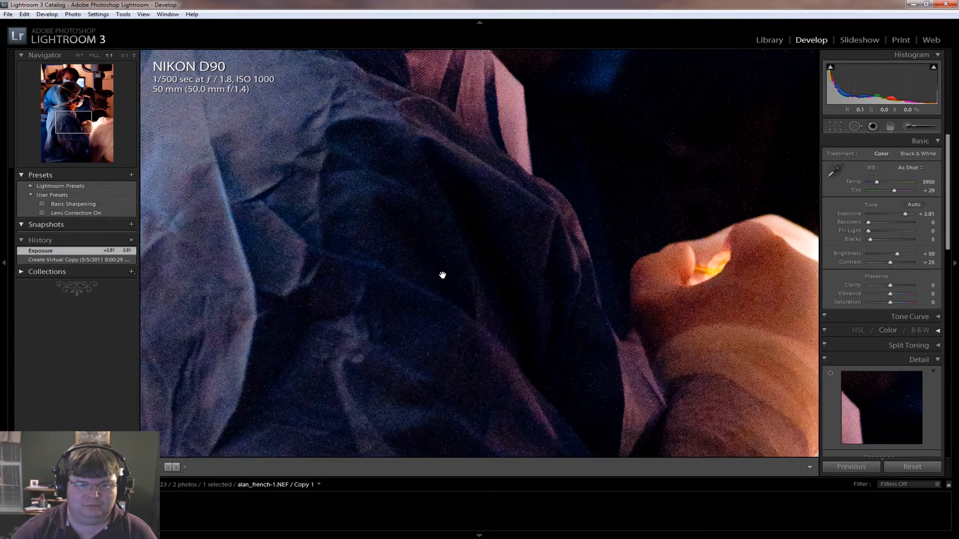
drag(486, 344, 441, 250)
drag(622, 226, 480, 261)
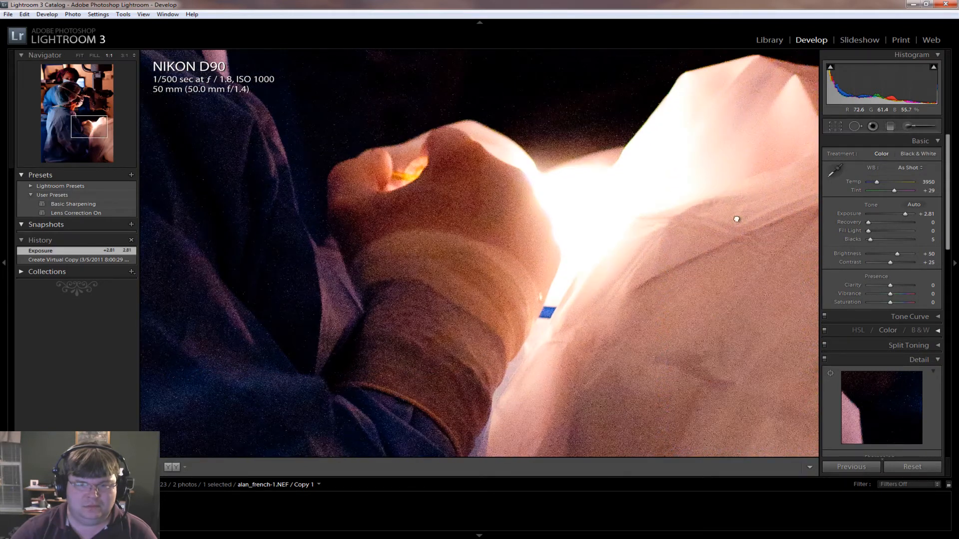
click(508, 265)
click(545, 310)
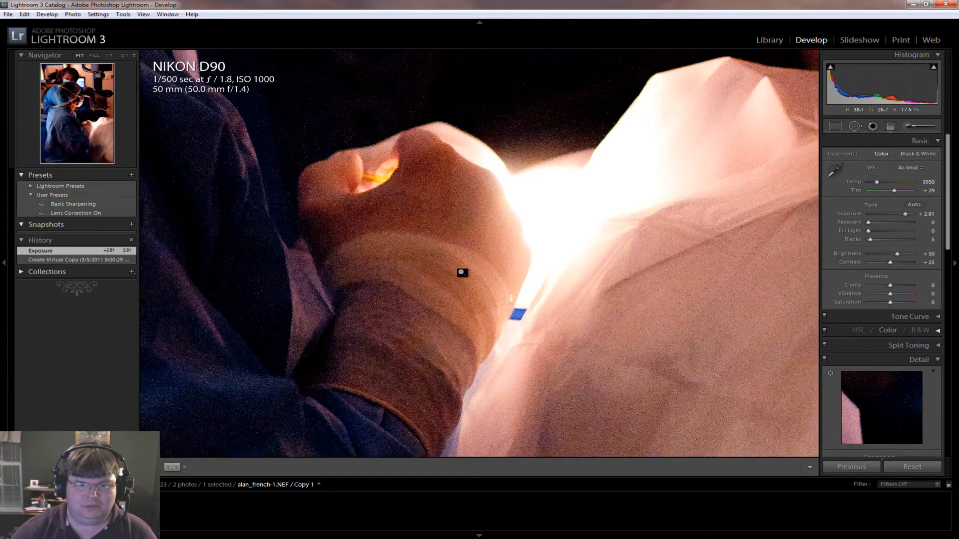
click(468, 269)
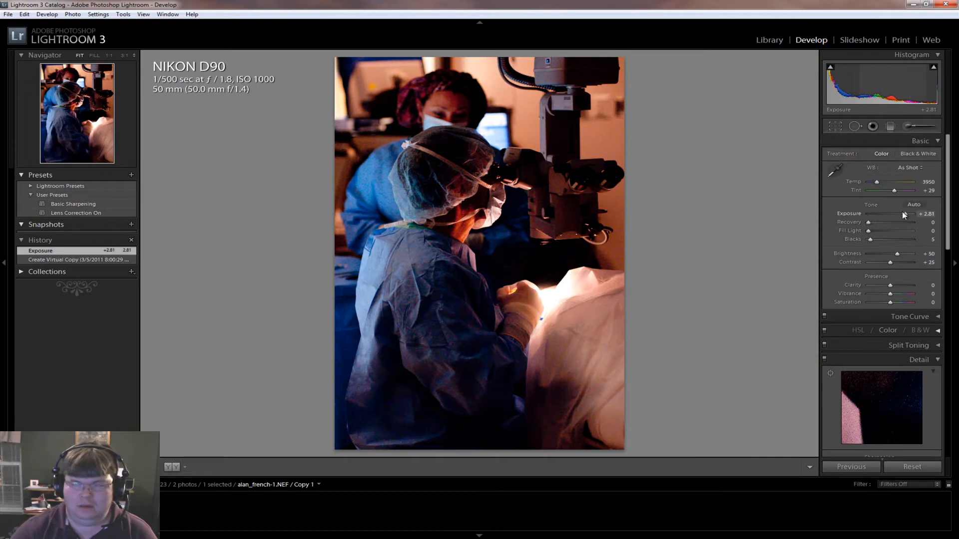
Set the exposure to +2.07, fill light to 37 and recovery to 45
mouse_move(903, 211)
mouse_down()
mouse_move(876, 230)
mouse_move(888, 230)
mouse_move(875, 220)
mouse_move(891, 220)
mouse_up()
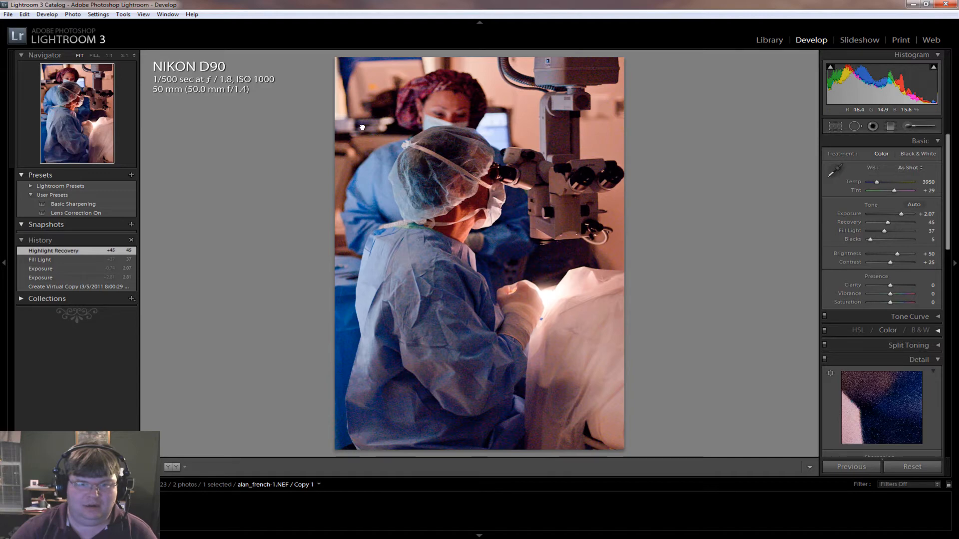
Examine the noise at 1:1 around the surgeon's cap, mask and the microscope eyepiece
drag(502, 209, 480, 201)
click(465, 239)
click(556, 338)
click(364, 190)
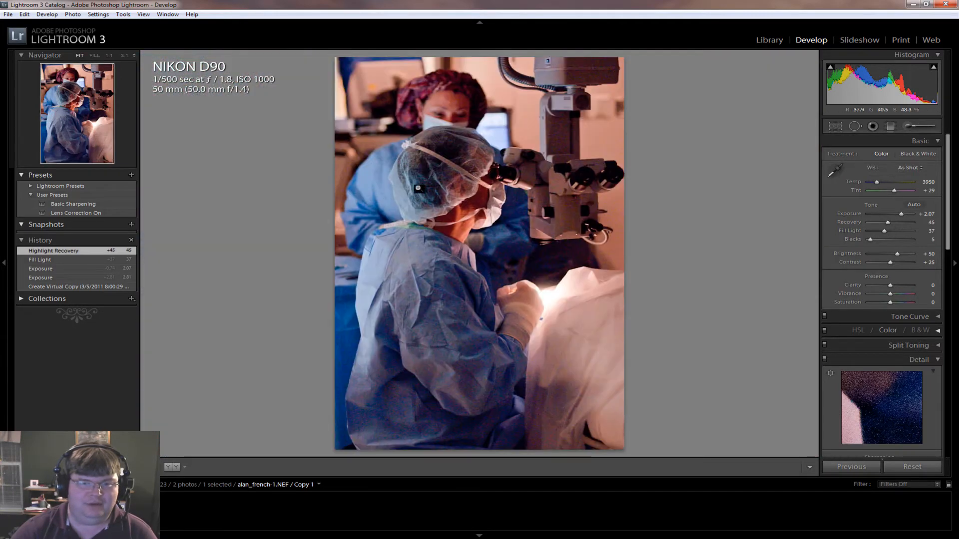
click(468, 152)
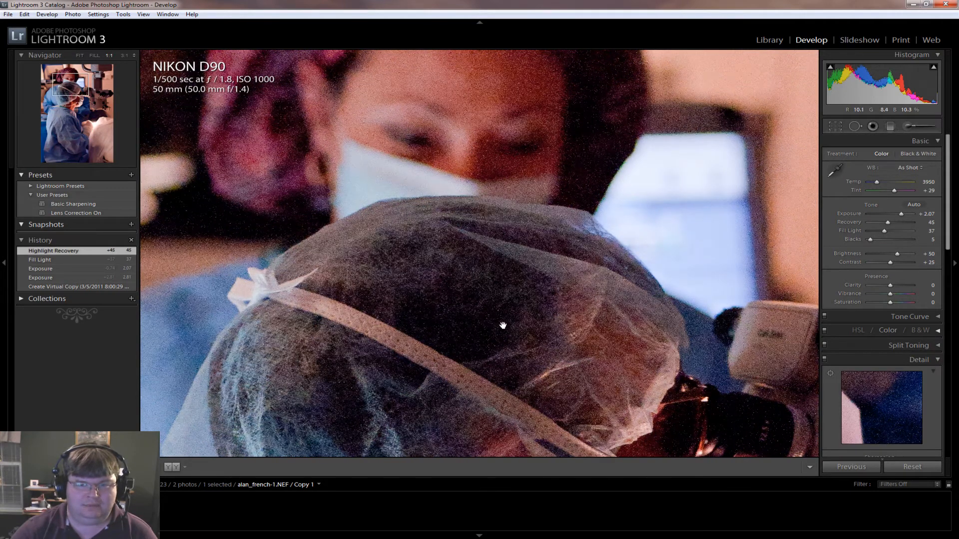
drag(524, 355, 463, 258)
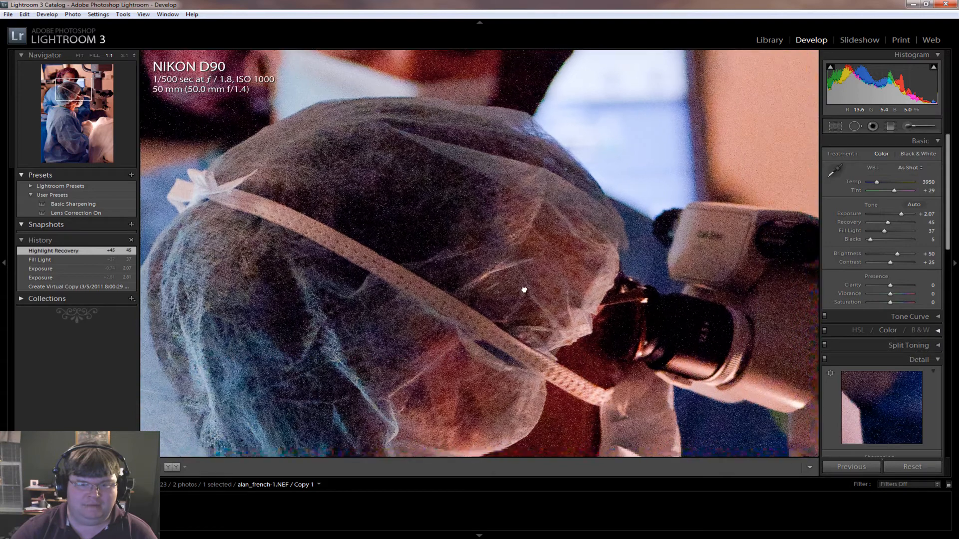
drag(522, 289, 424, 185)
drag(486, 260, 566, 307)
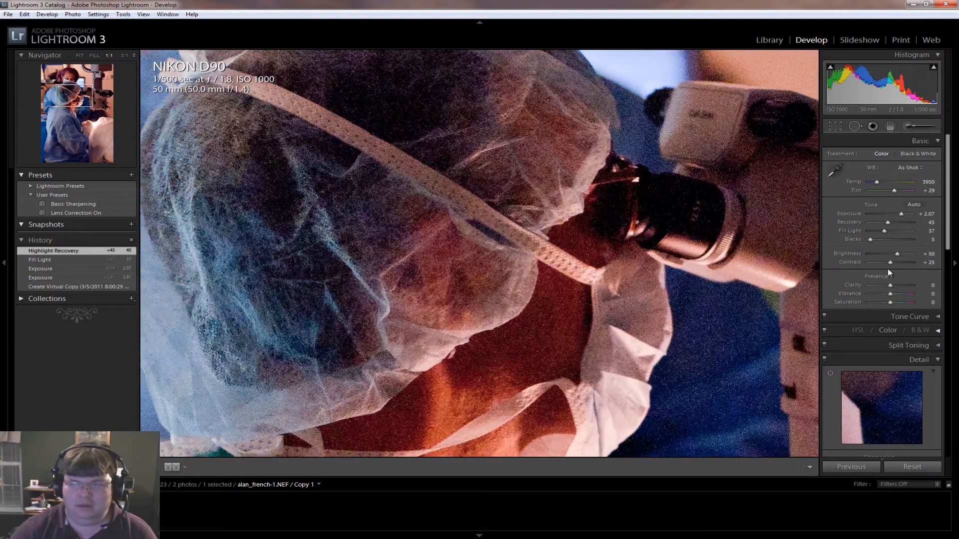
Set the luminance noise reduction to 45
drag(947, 223, 945, 361)
drag(946, 378, 958, 316)
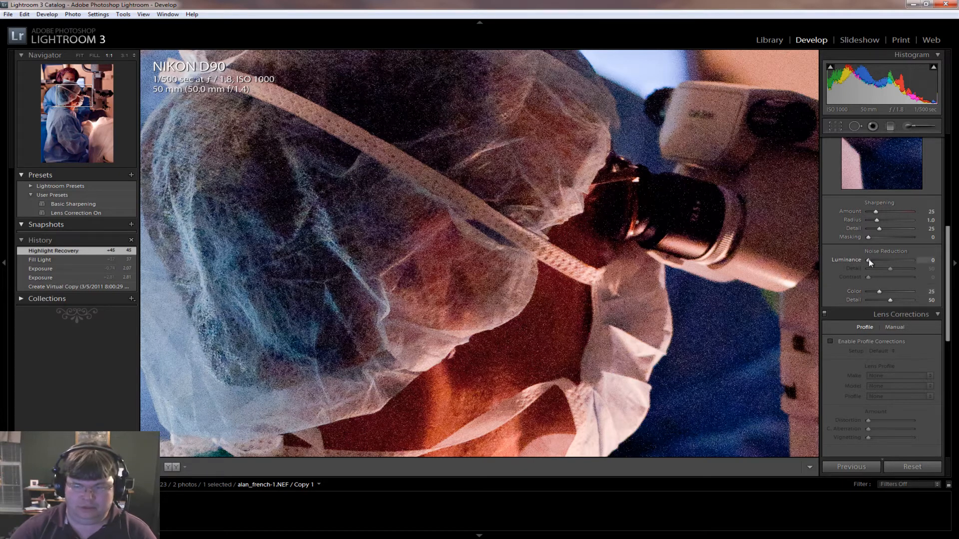
drag(868, 260, 873, 260)
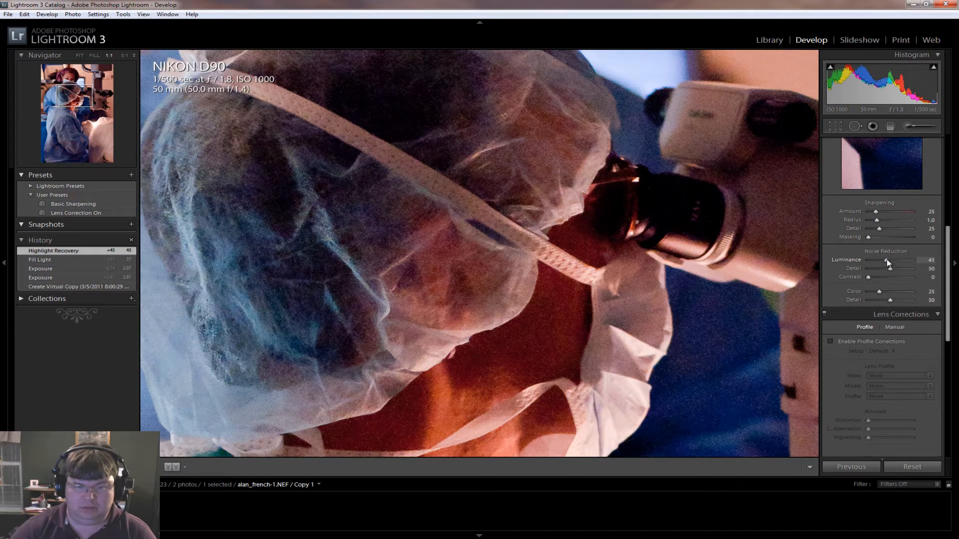
drag(883, 260, 884, 261)
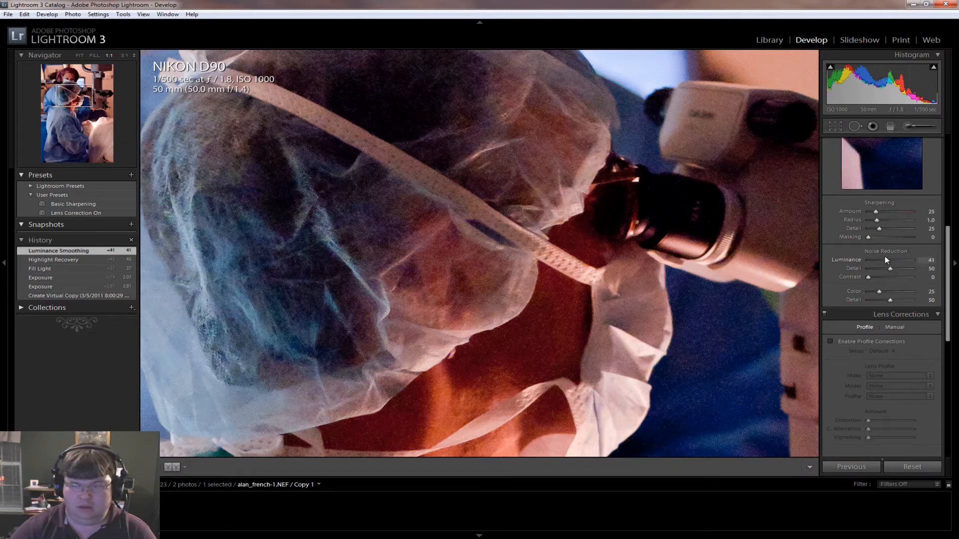
drag(887, 261, 889, 263)
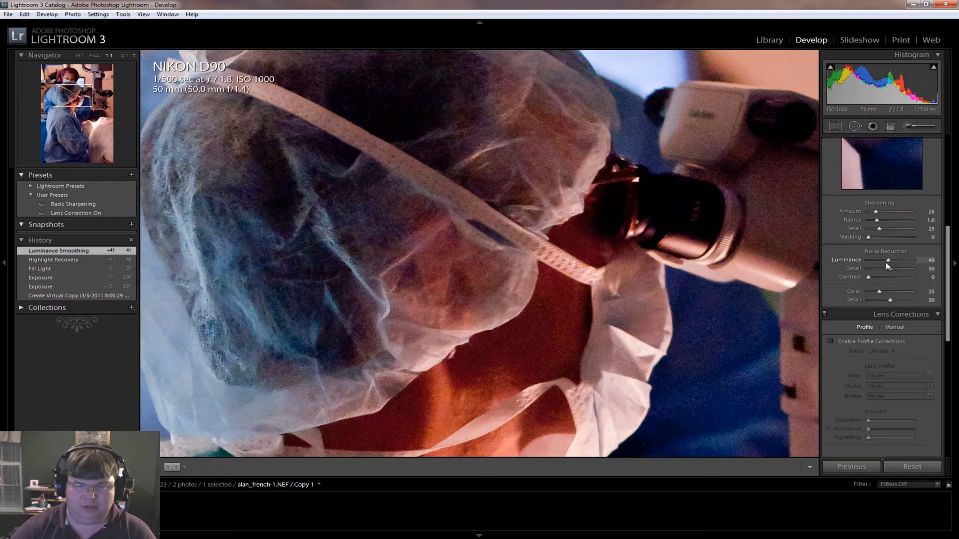
drag(885, 262, 885, 263)
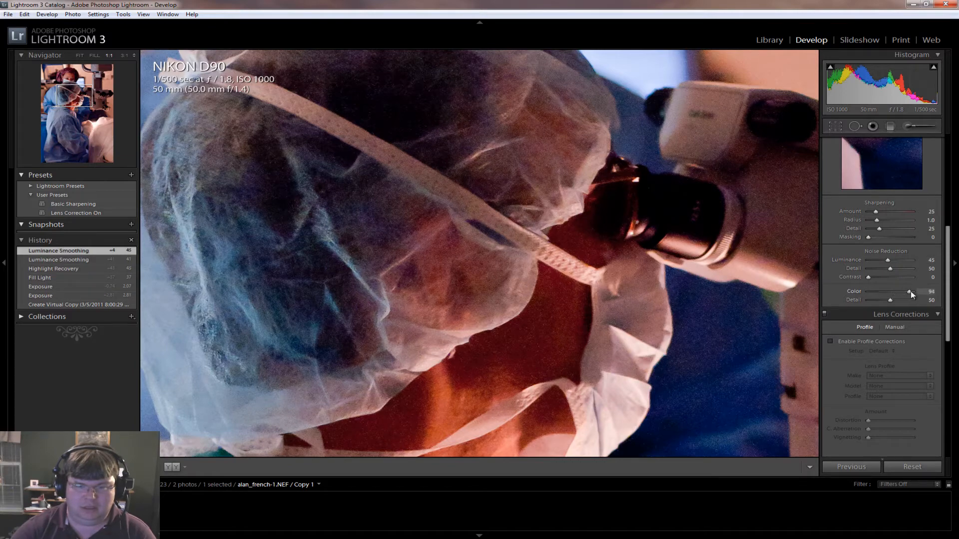
Set color noise reduction to 53 with color detail 33, and luminance noise reduction contrast to 22
drag(912, 292, 891, 300)
double_click(853, 291)
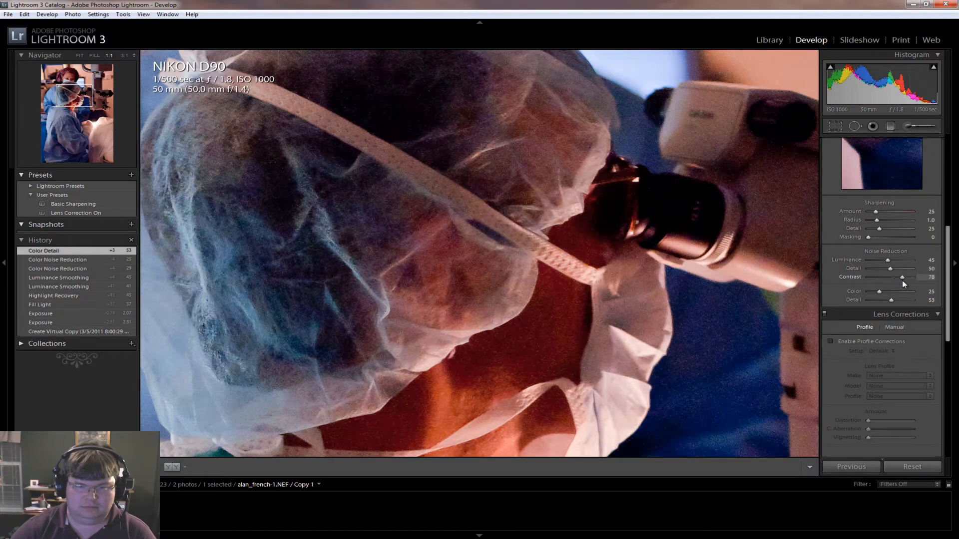
drag(874, 280, 871, 281)
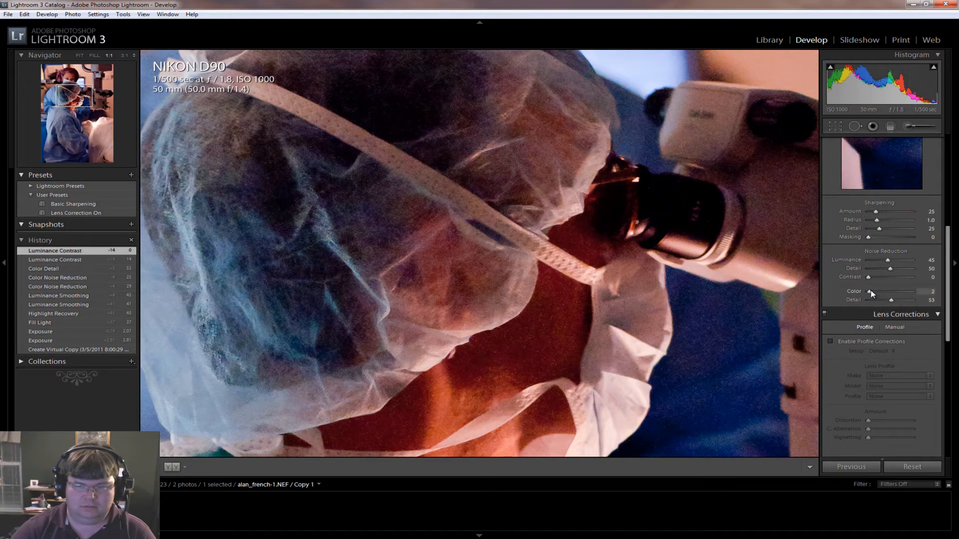
drag(900, 289, 891, 294)
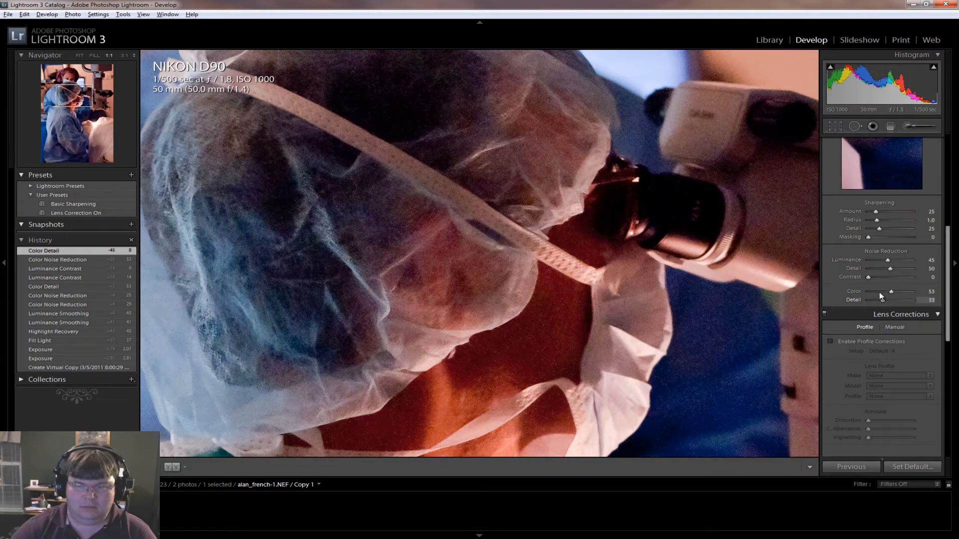
drag(868, 277, 878, 279)
key(alt)
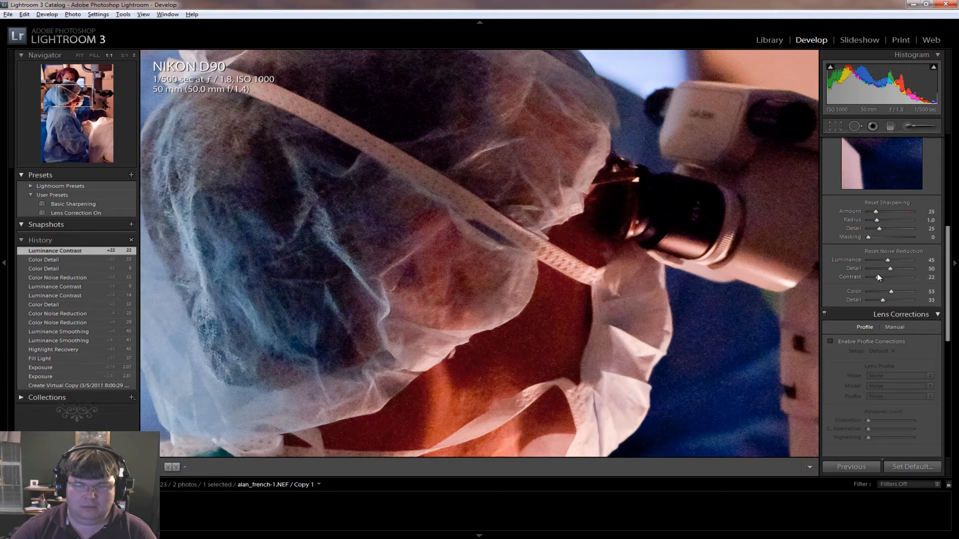
Inspect the noise-reduced photo both as a whole and enlarged around the surgeon's mask and the microscope
click(579, 276)
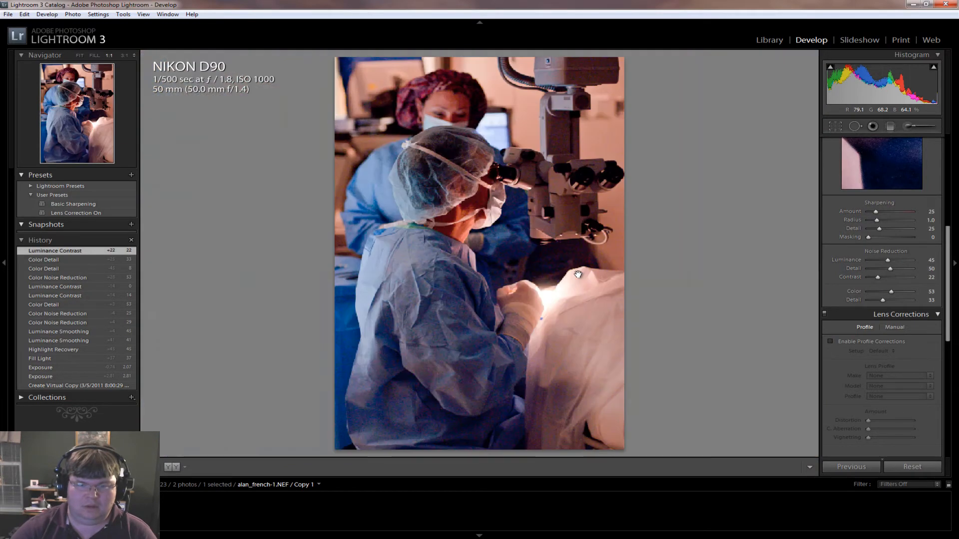
click(587, 275)
click(491, 264)
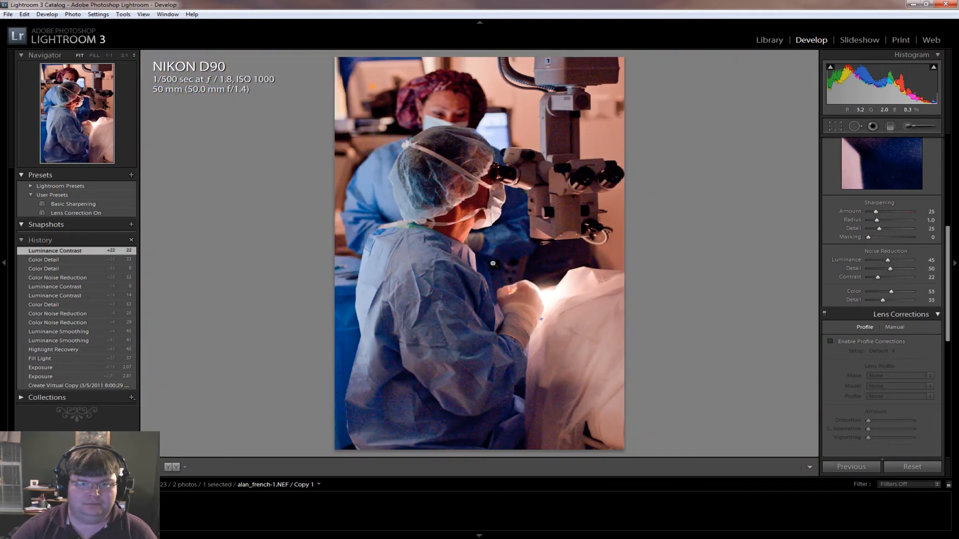
drag(492, 196, 582, 327)
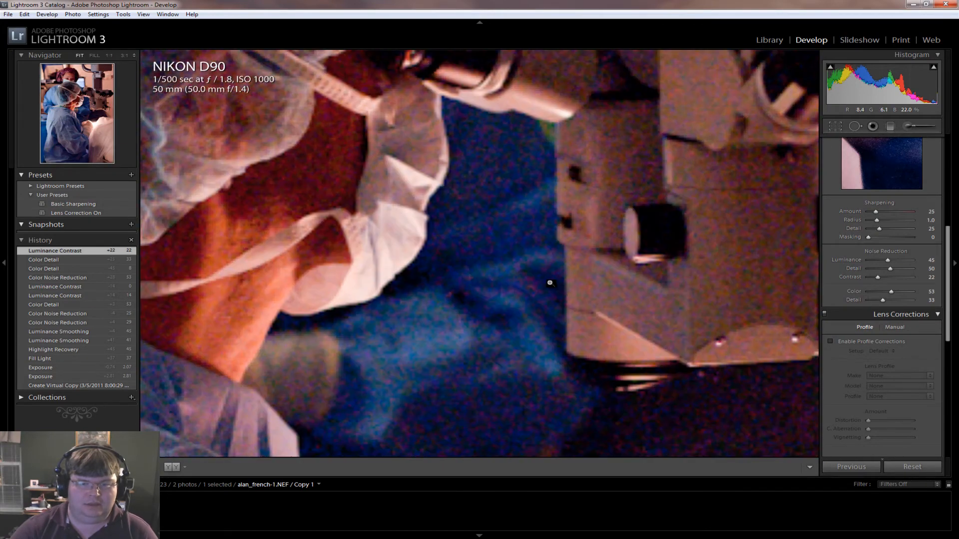
click(550, 281)
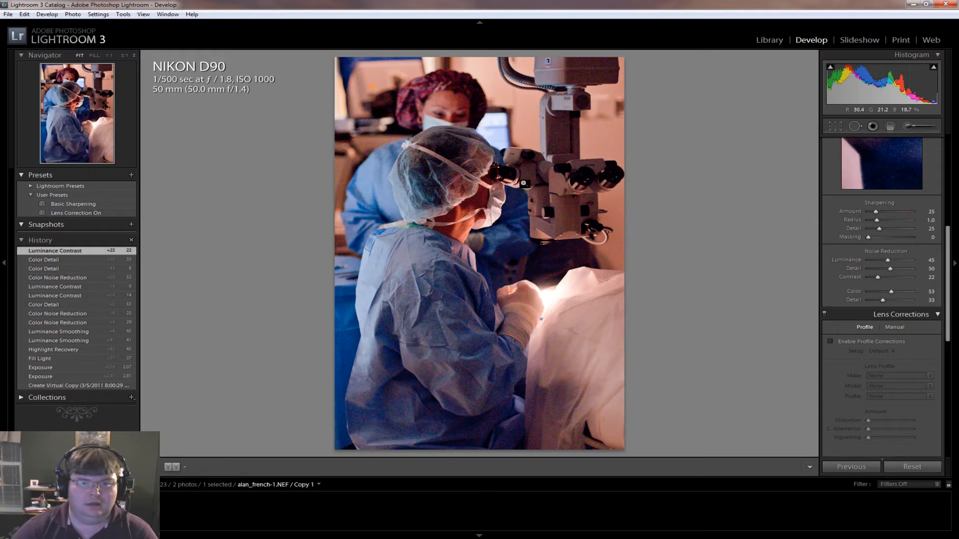
click(497, 171)
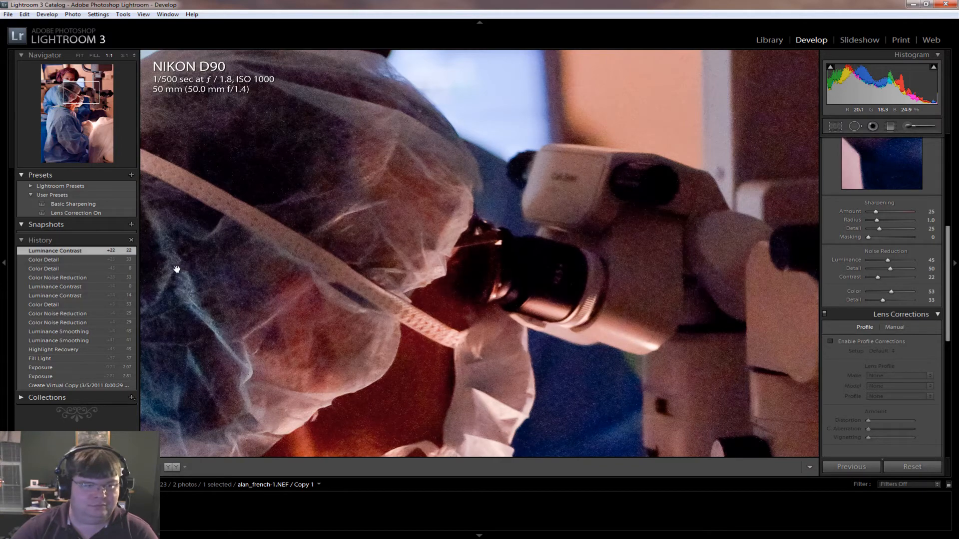
Compare the latest noise-reduced state with the initial virtual copy, Fill Light and Highlight Recovery states in the editing history
click(52, 388)
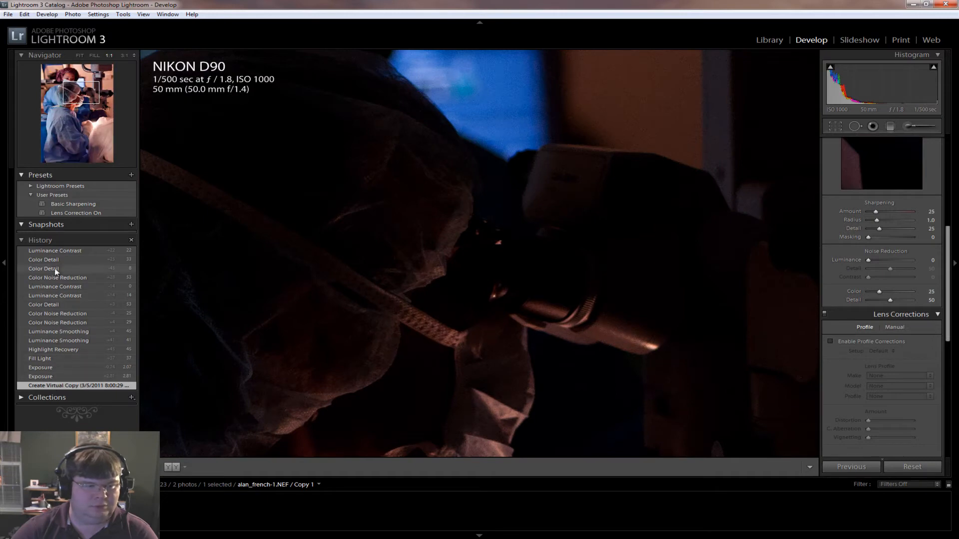
click(56, 248)
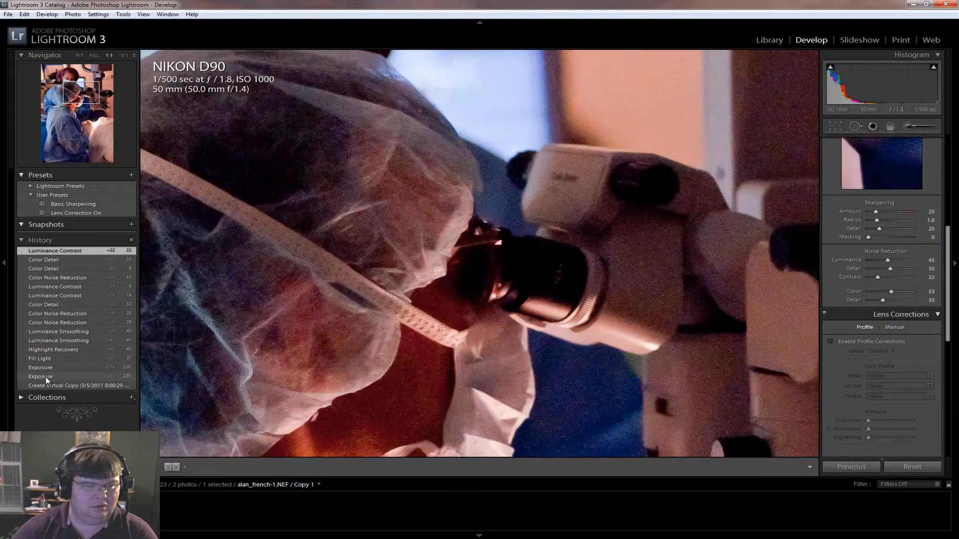
click(46, 358)
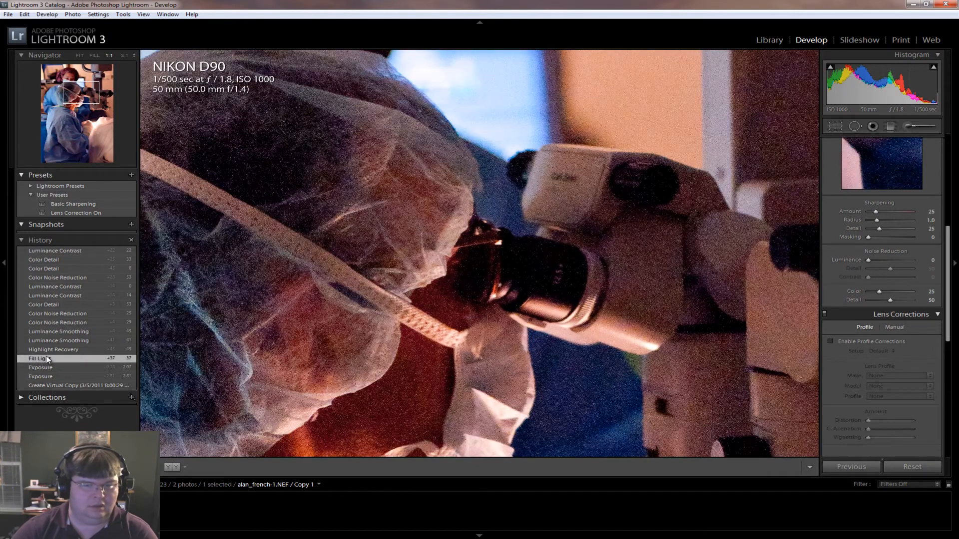
click(56, 250)
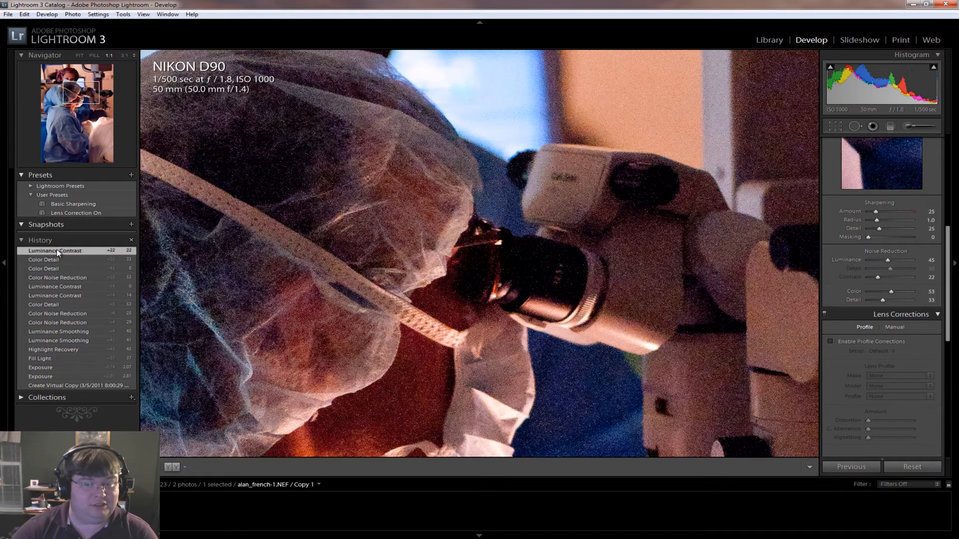
click(52, 351)
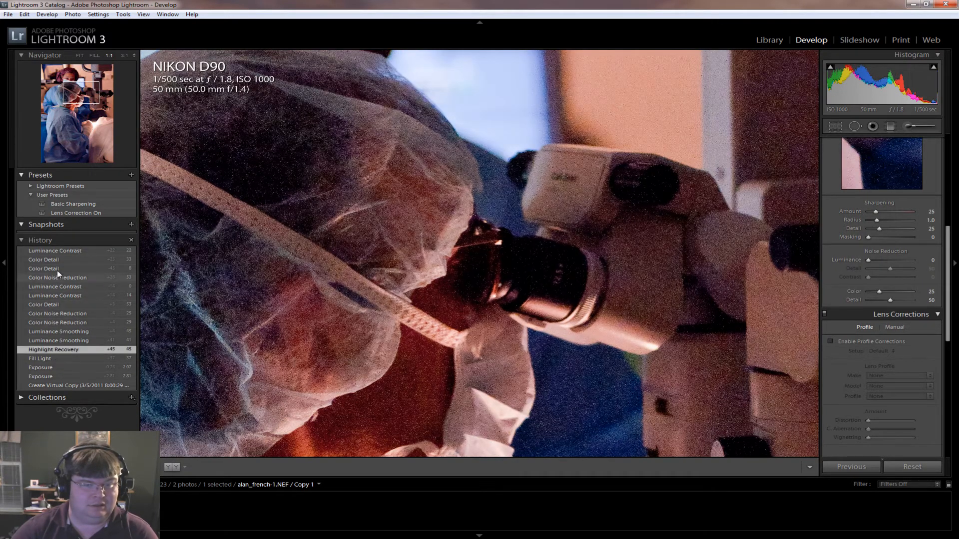
click(58, 250)
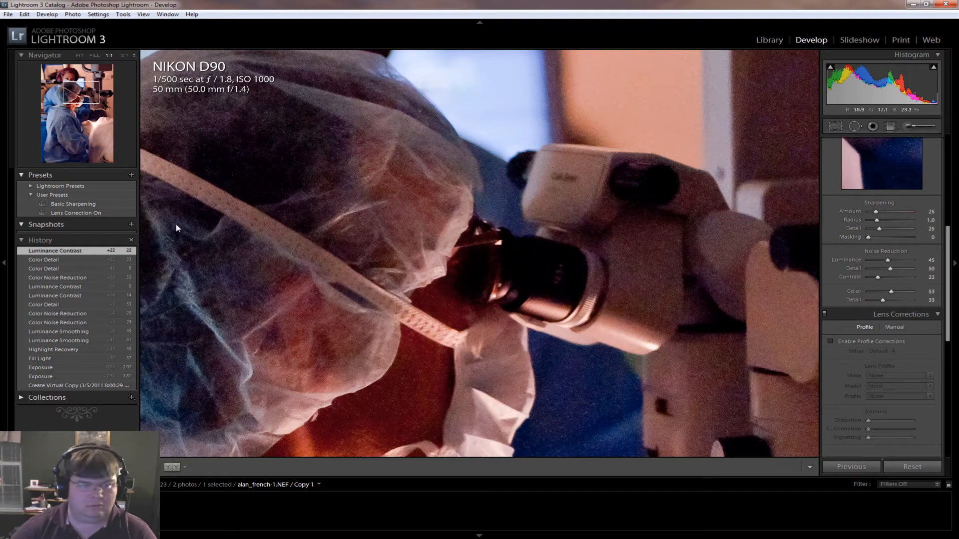
Apply the user presets Basic Sharpening and Lens Correction On to the photo
click(59, 202)
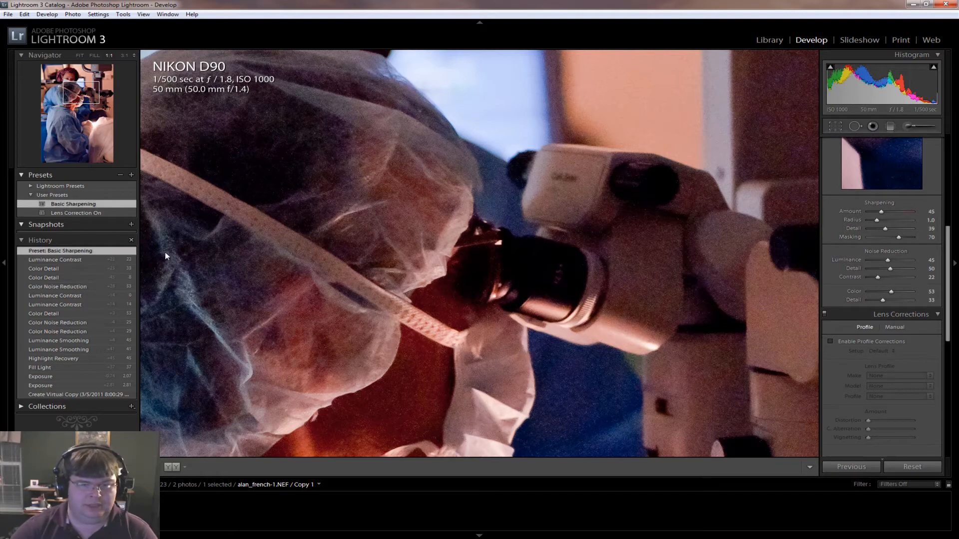
click(70, 213)
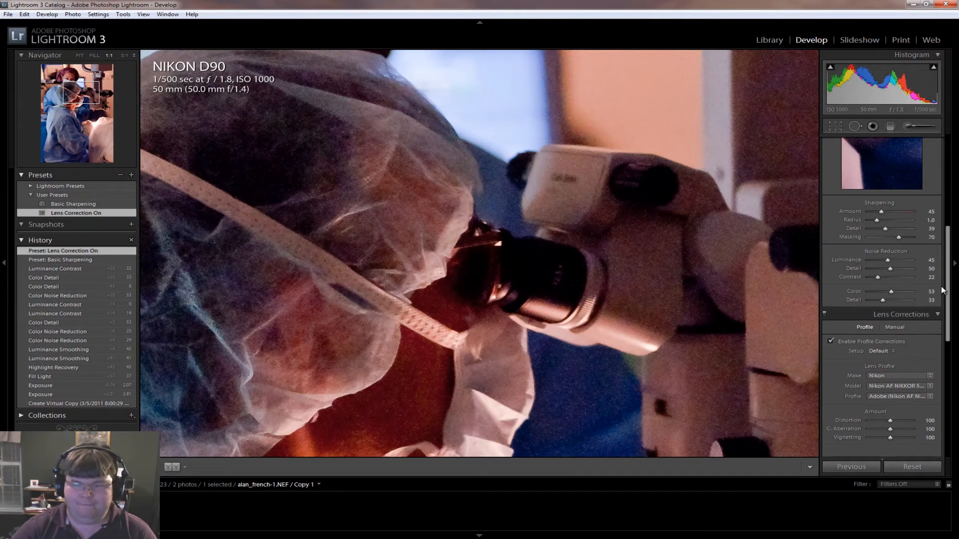
Set the contrast to 57 and inspect the whole photo and the bright area beside the surgeon's gloved hand
drag(947, 290, 945, 259)
scroll(945, 258, up, 5)
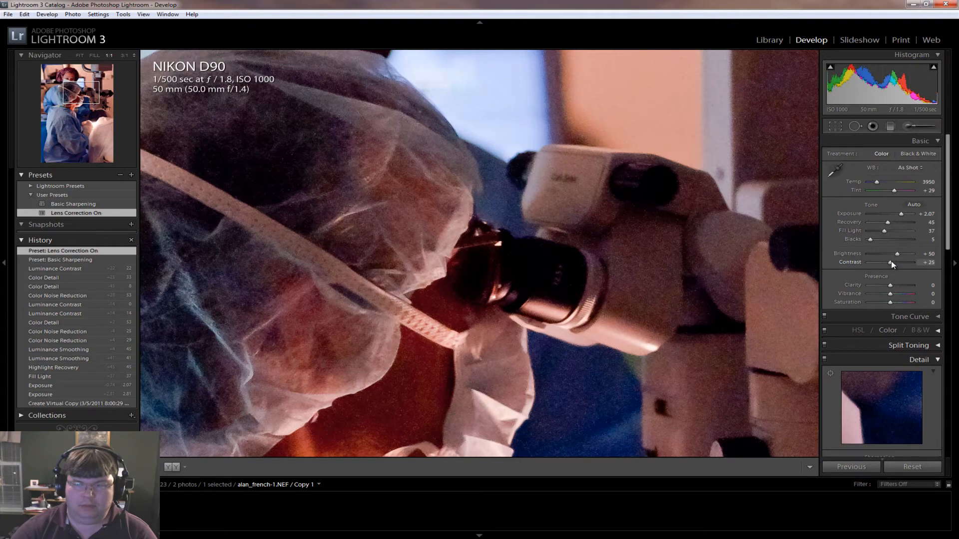
drag(891, 263, 903, 264)
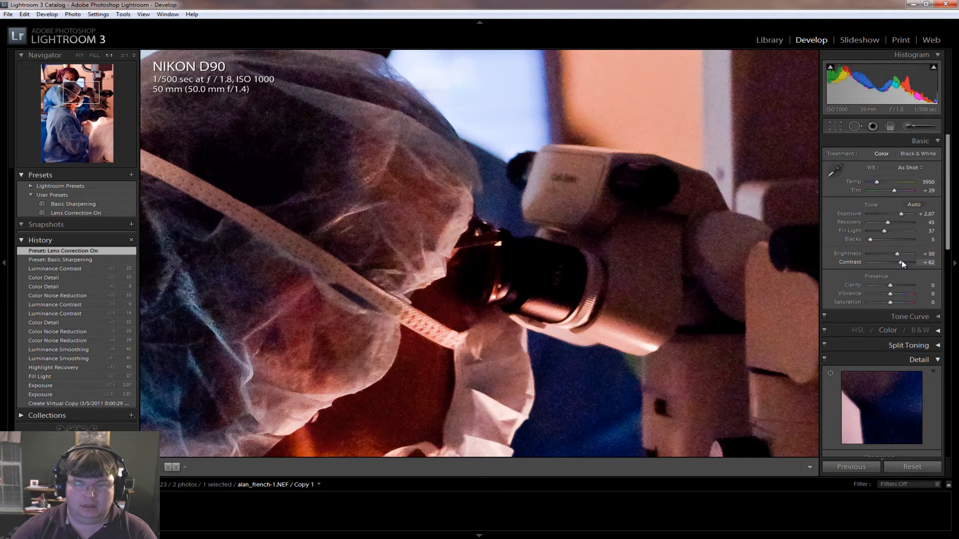
drag(900, 261, 900, 261)
click(683, 276)
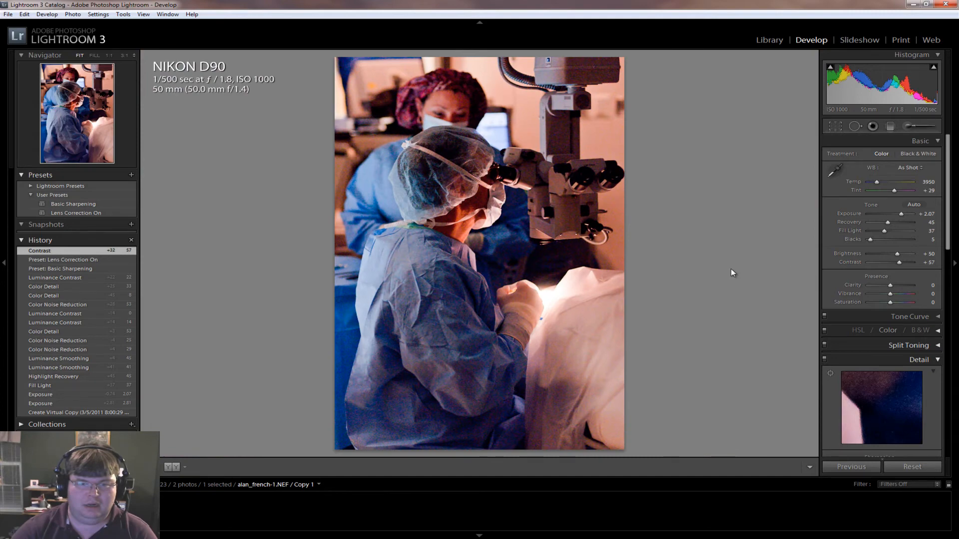
click(542, 312)
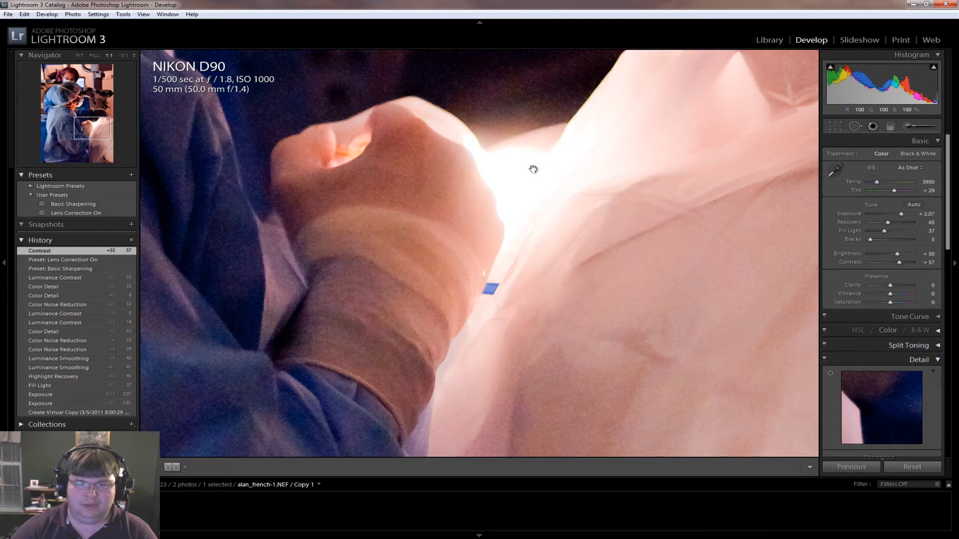
click(580, 184)
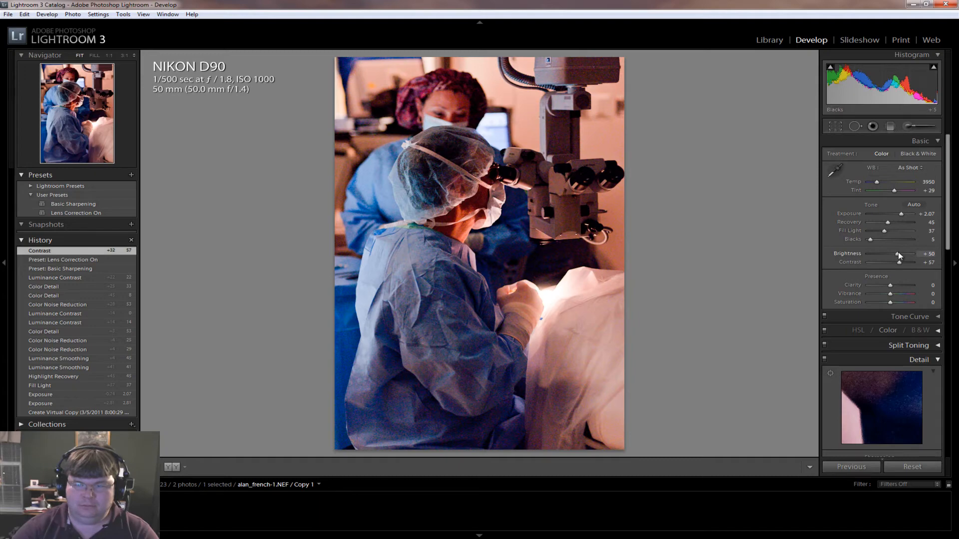
Try a Blacks value of 3, restore it to 5, and set the contrast to 81
drag(863, 241, 868, 238)
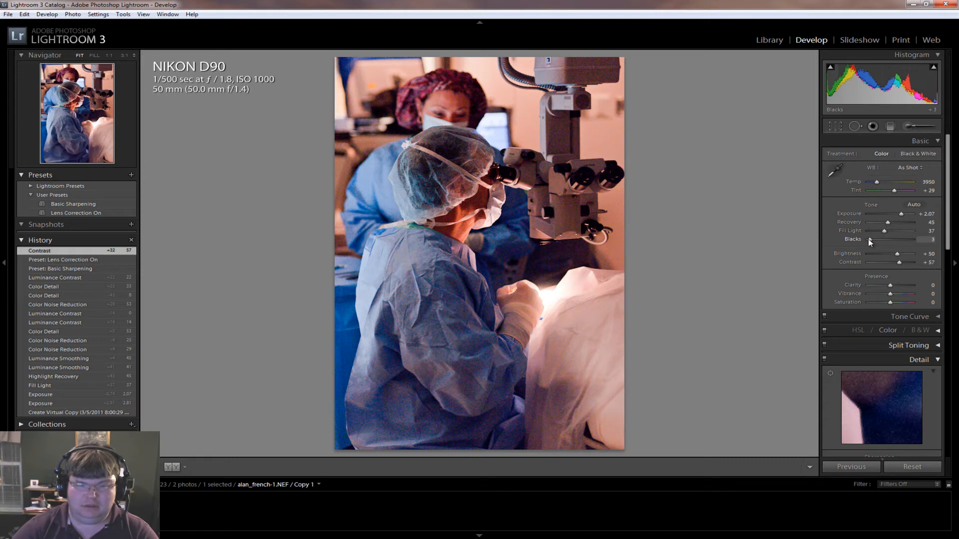
drag(868, 239, 869, 238)
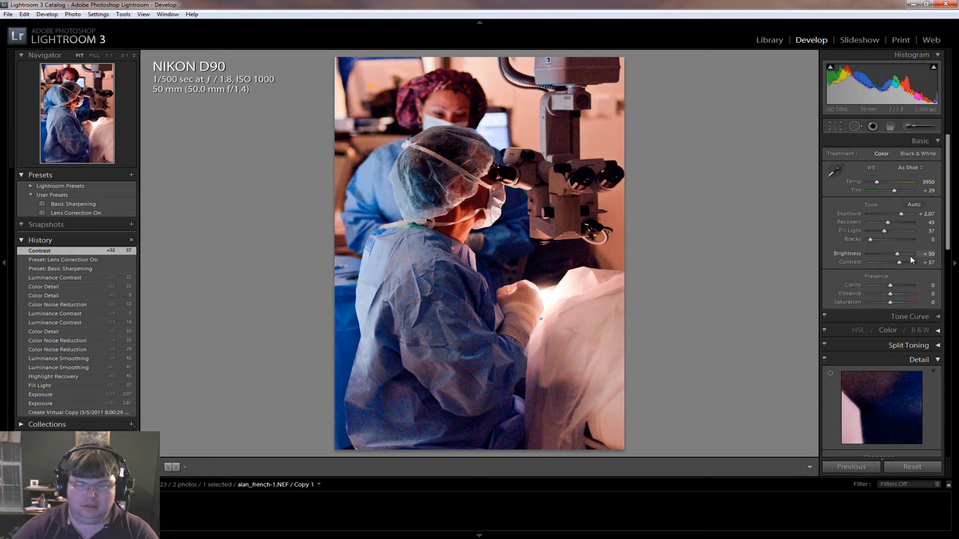
drag(899, 263, 909, 264)
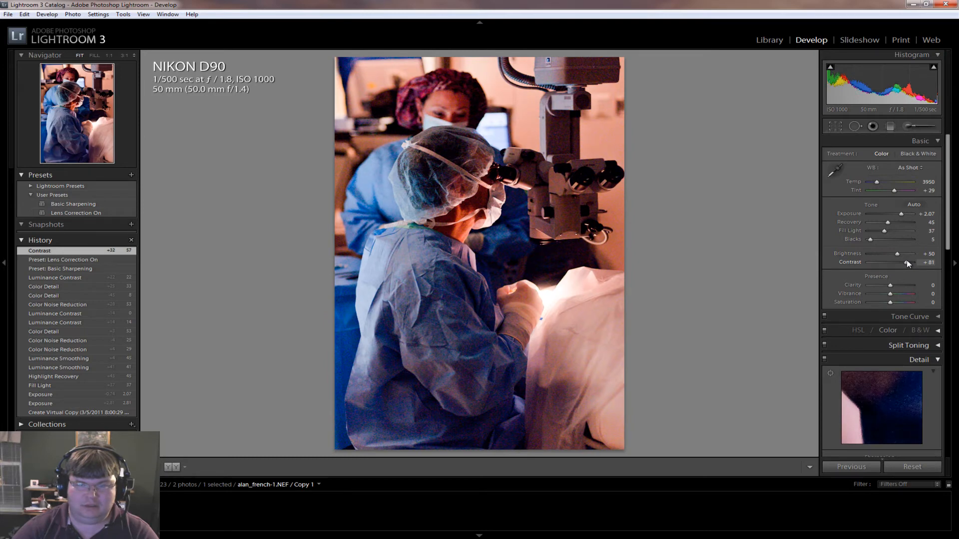
Try the Black & White treatment on the photo and switch back to Color
click(913, 157)
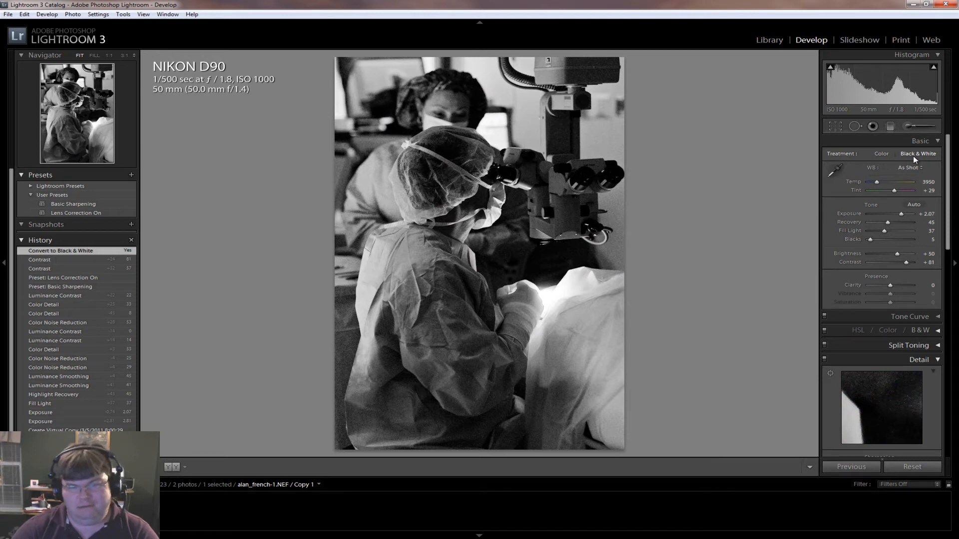
click(875, 155)
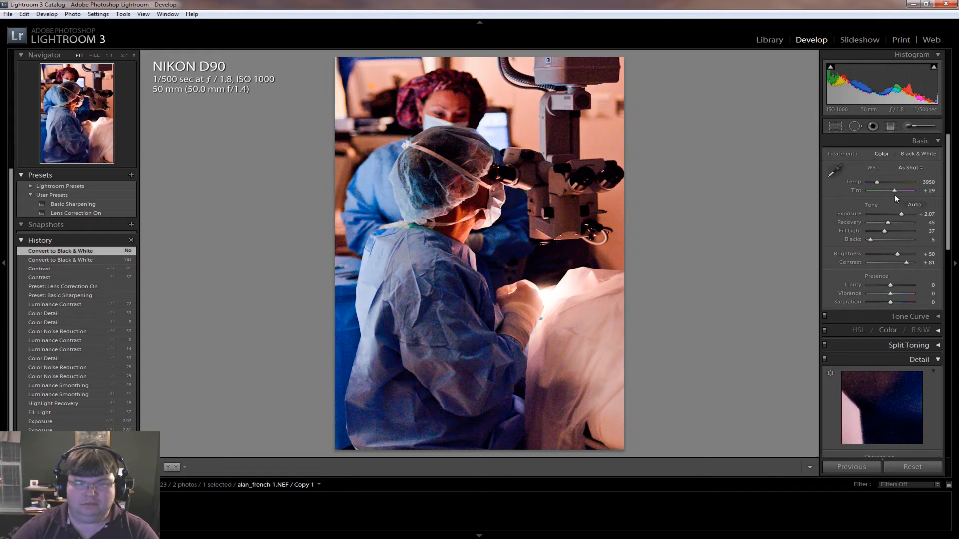
Correct the white balance by sampling the surgical drape below the surgeon's hands as the target neutral
drag(877, 181, 879, 181)
click(836, 171)
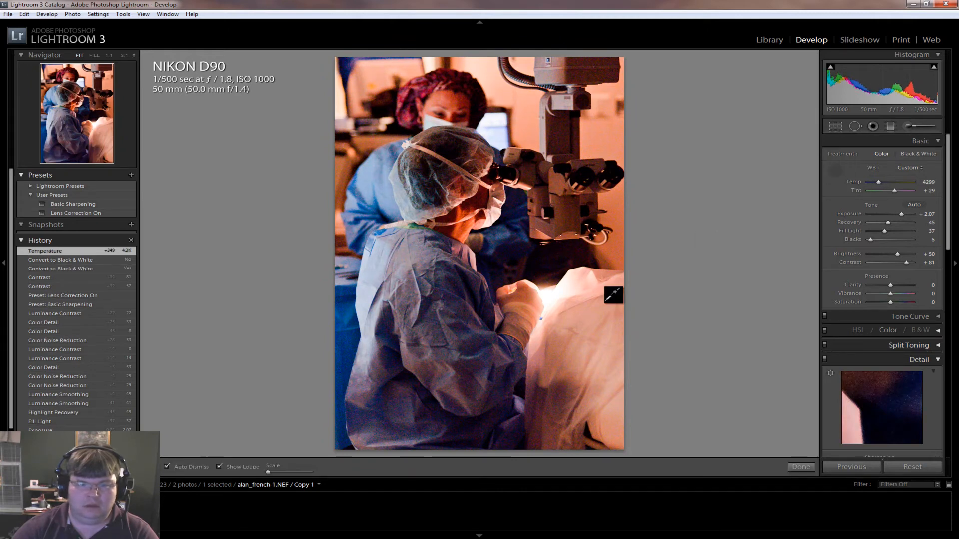
click(581, 364)
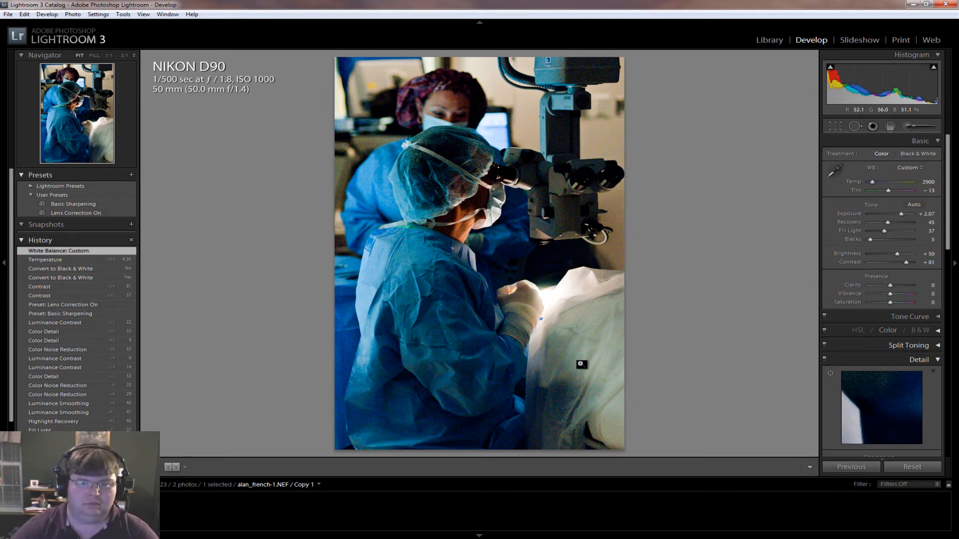
Set the luminance noise reduction detail to 66 and its luminance amount to 61, viewing the microscope at 1:1
click(621, 236)
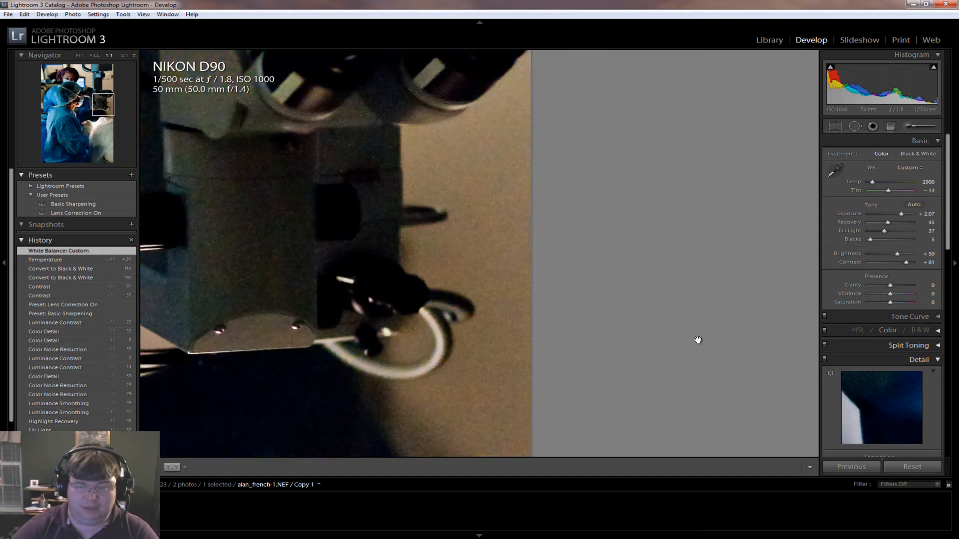
scroll(949, 243, down, 1)
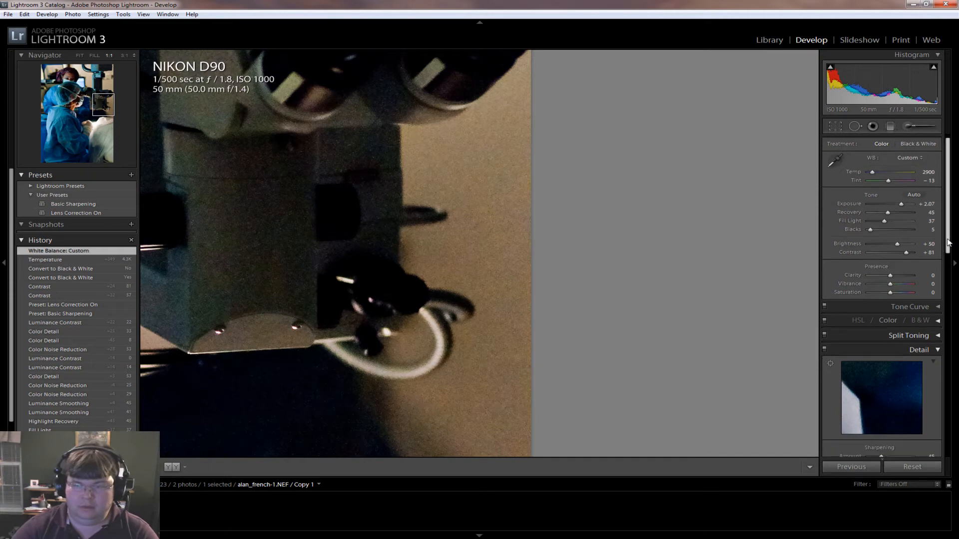
drag(950, 243, 952, 323)
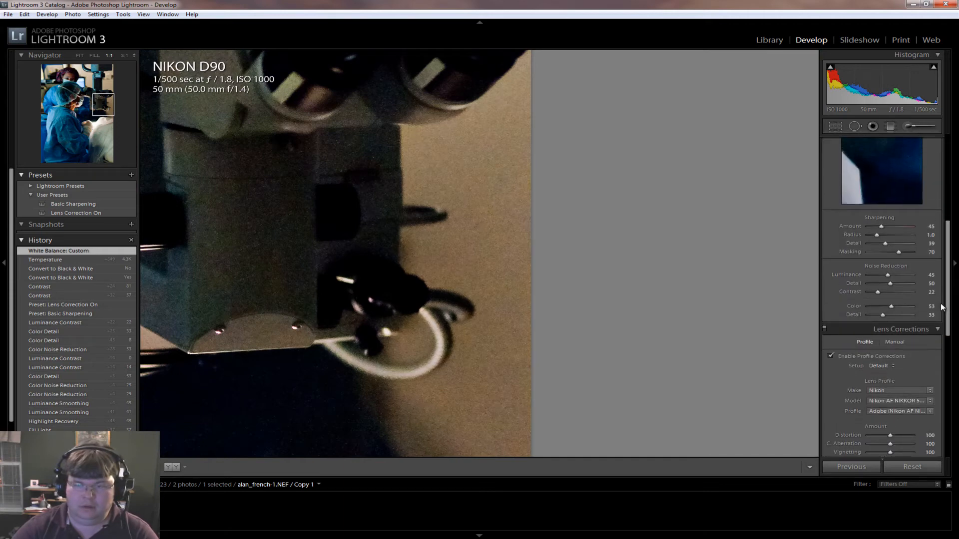
drag(892, 284, 905, 287)
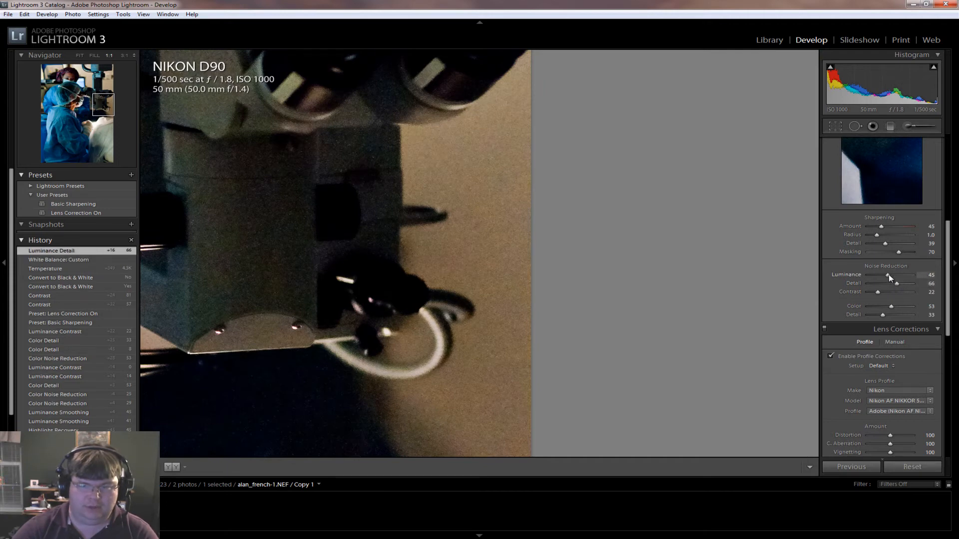
drag(889, 274, 895, 276)
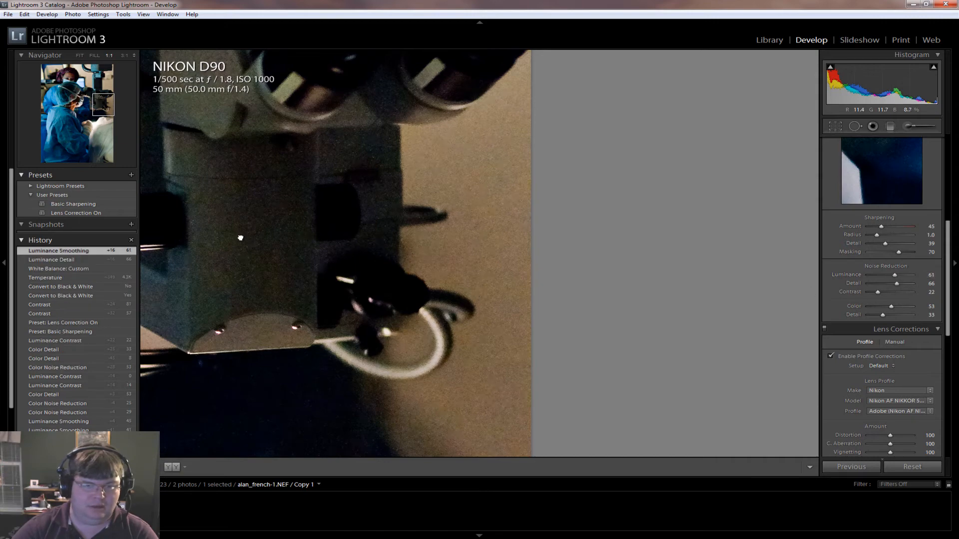
Examine the remaining noise at 1:1 across the microscope, the assistant's face, and the surgeon's cap, mask and gown, and view the whole photo
drag(240, 238, 557, 282)
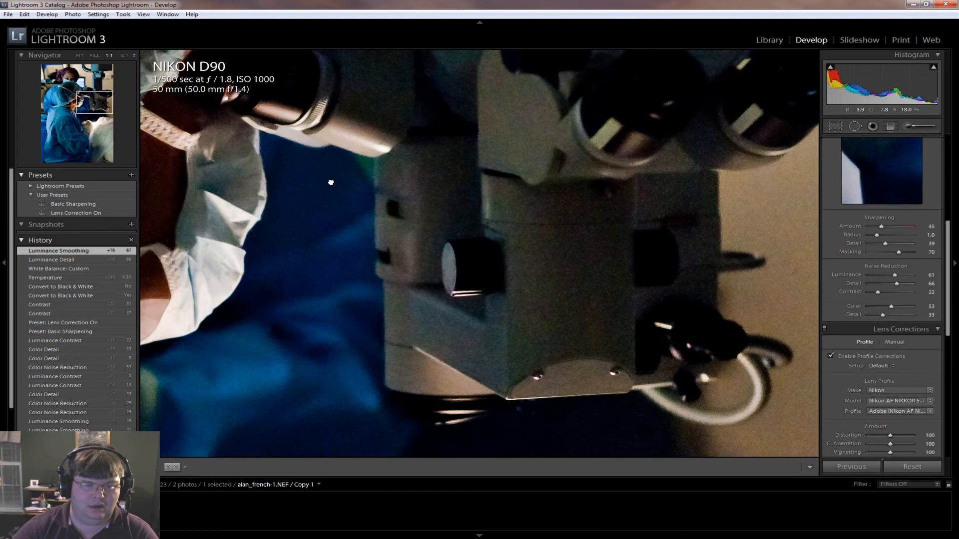
drag(331, 182, 454, 328)
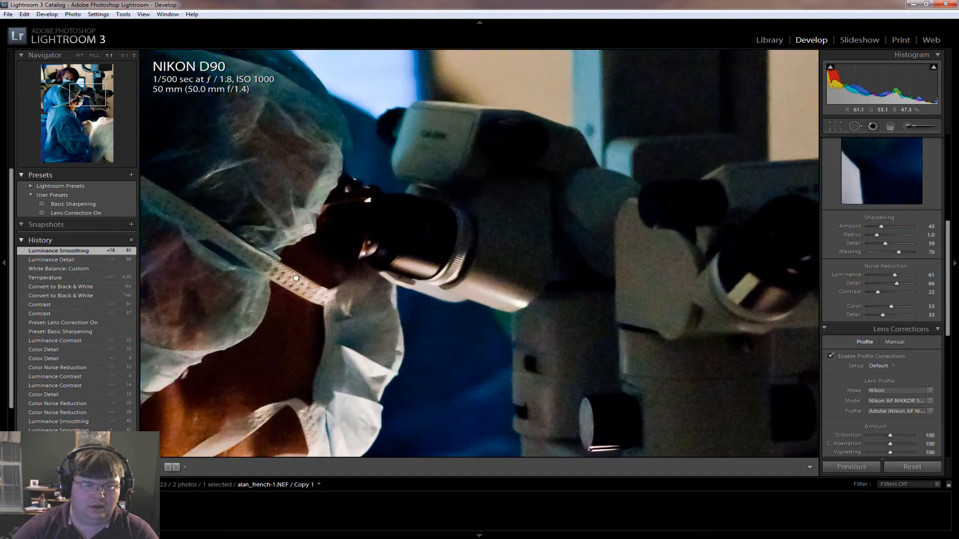
drag(296, 278, 468, 365)
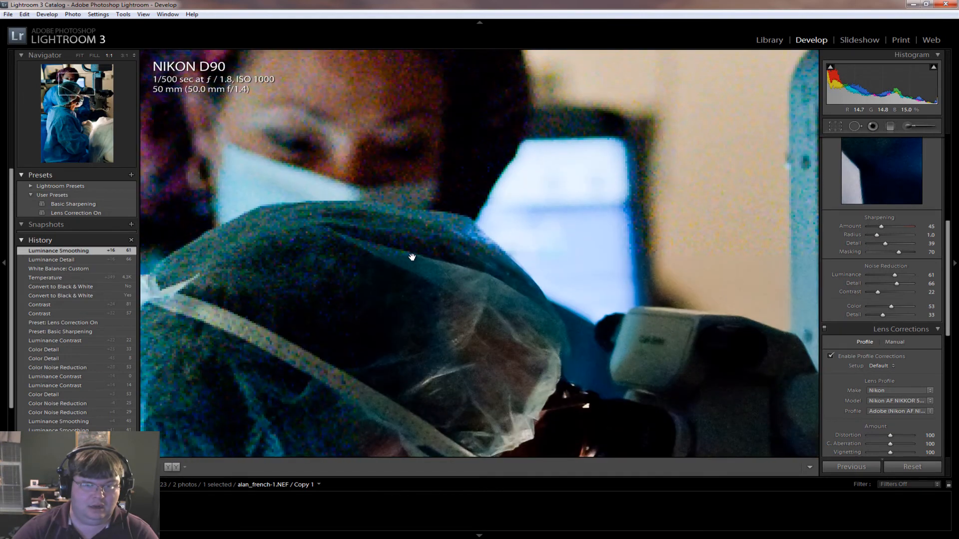
drag(348, 107, 505, 284)
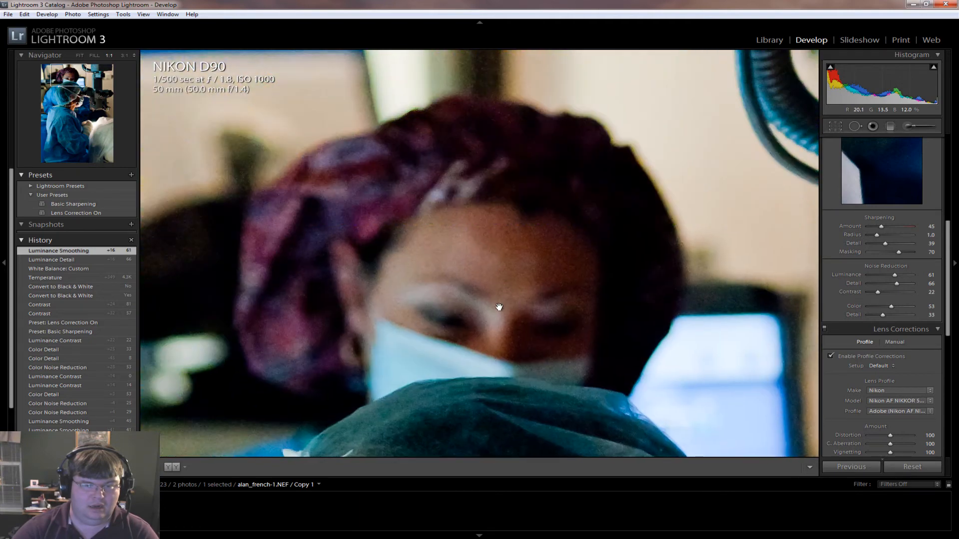
drag(537, 385, 520, 260)
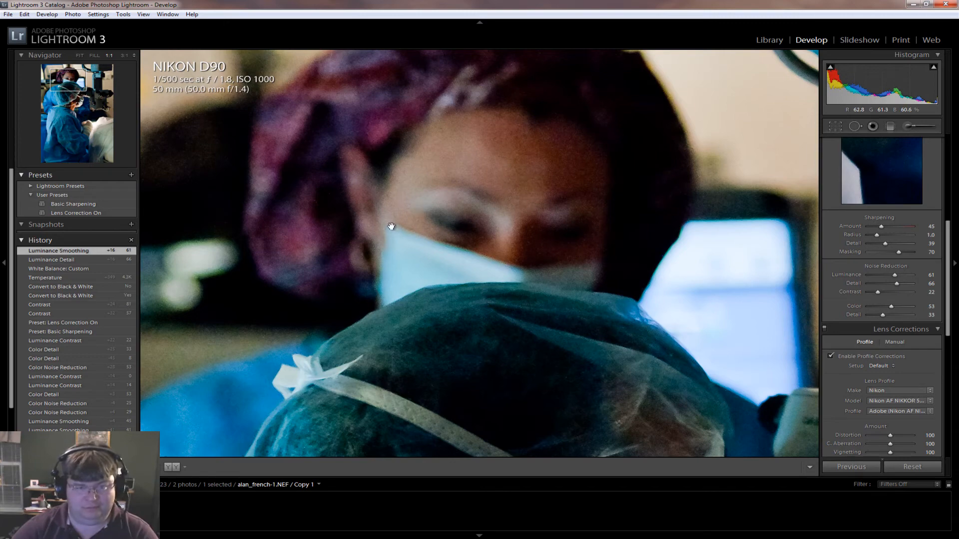
drag(573, 251, 442, 102)
drag(583, 346, 486, 191)
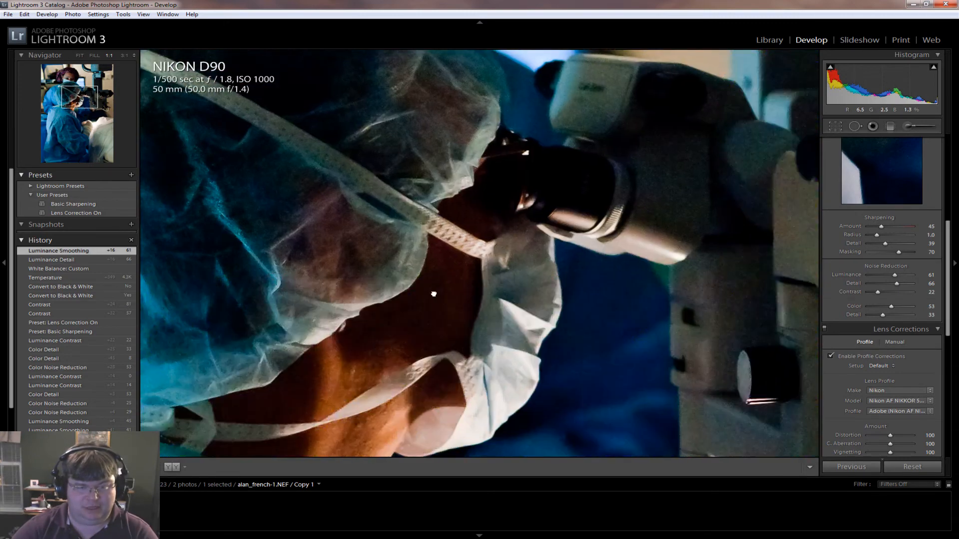
drag(323, 435, 358, 321)
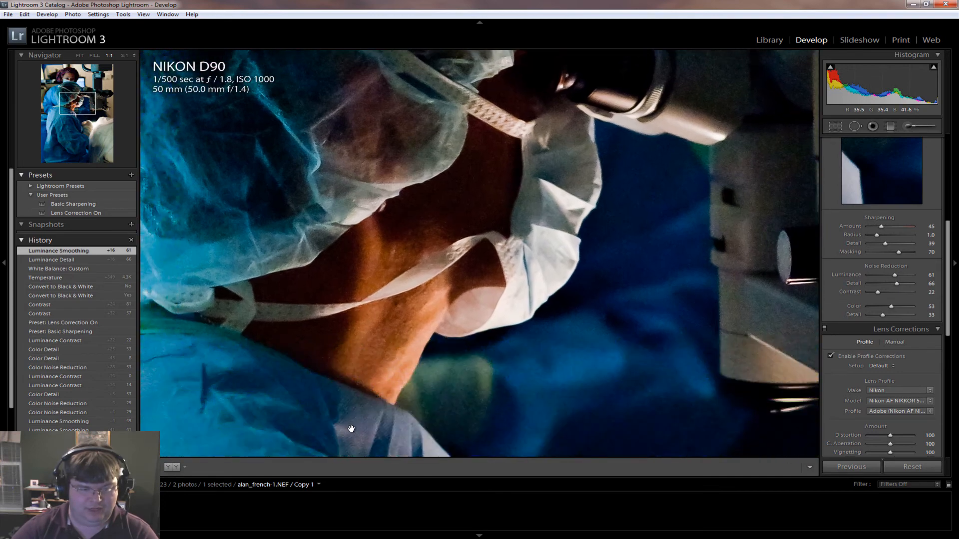
drag(346, 428, 583, 374)
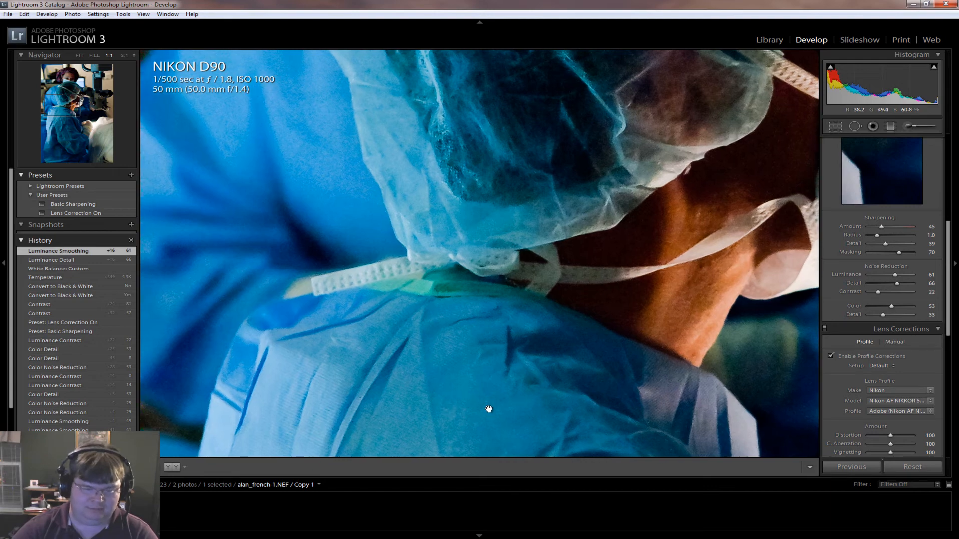
scroll(487, 398, down, 2)
click(509, 390)
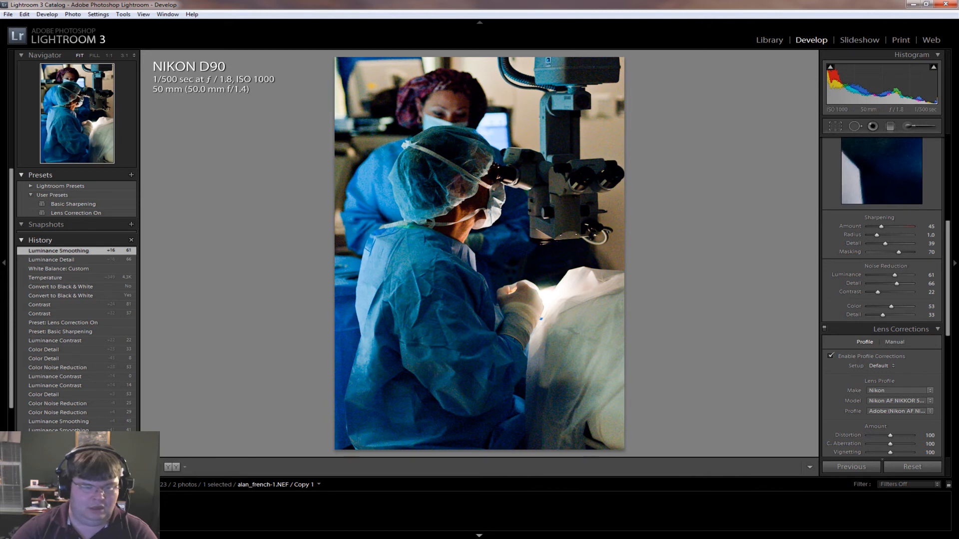
Create a second virtual copy of the surgery photo and convert that copy to Black & White
right_click(66, 505)
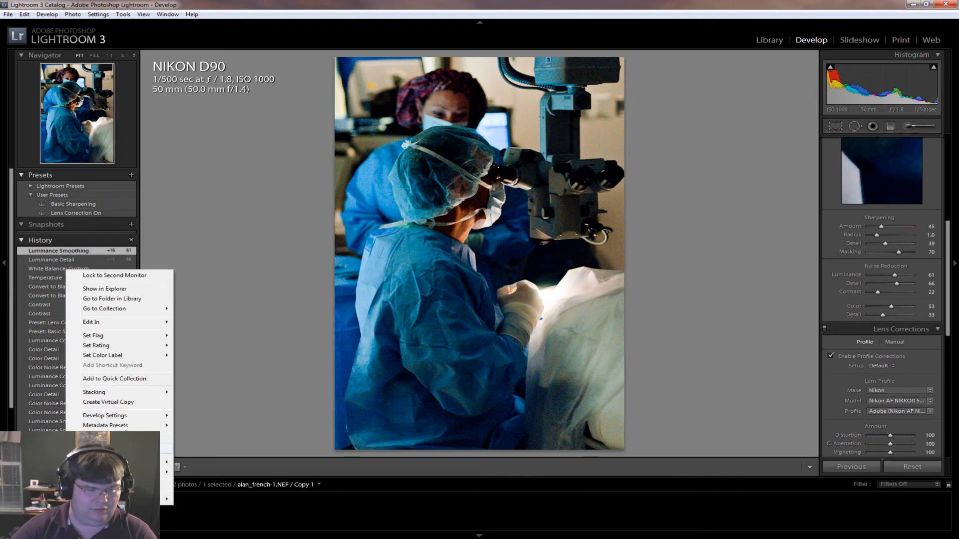
click(121, 403)
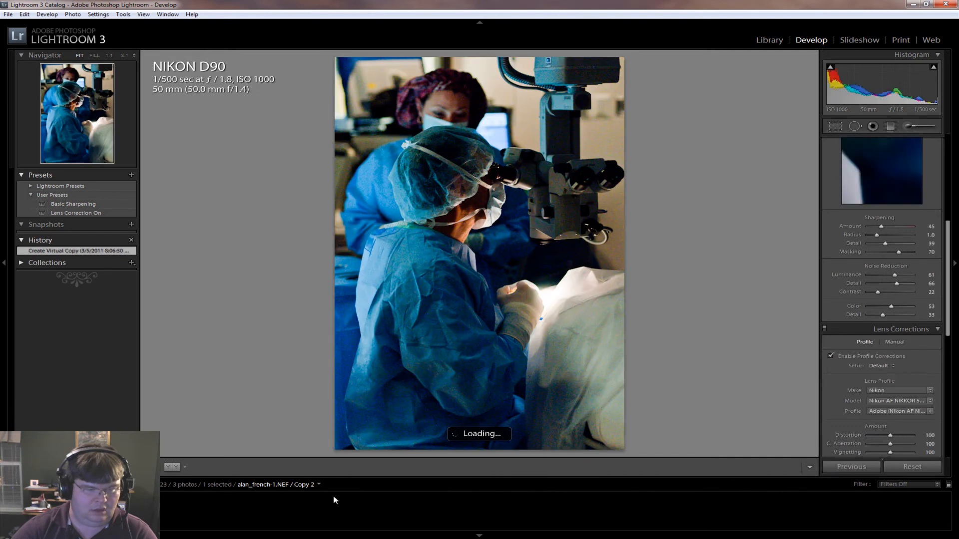
drag(948, 250, 945, 104)
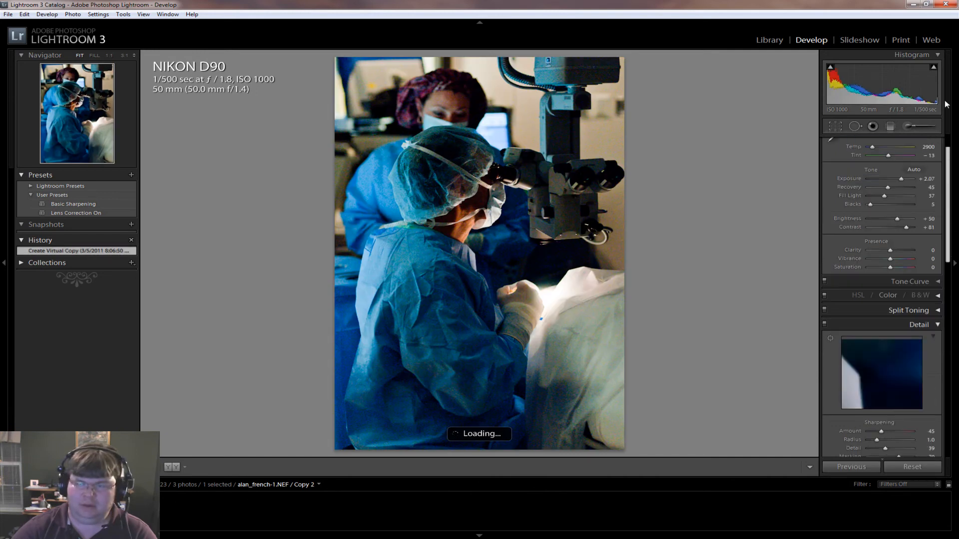
scroll(949, 155, up, 2)
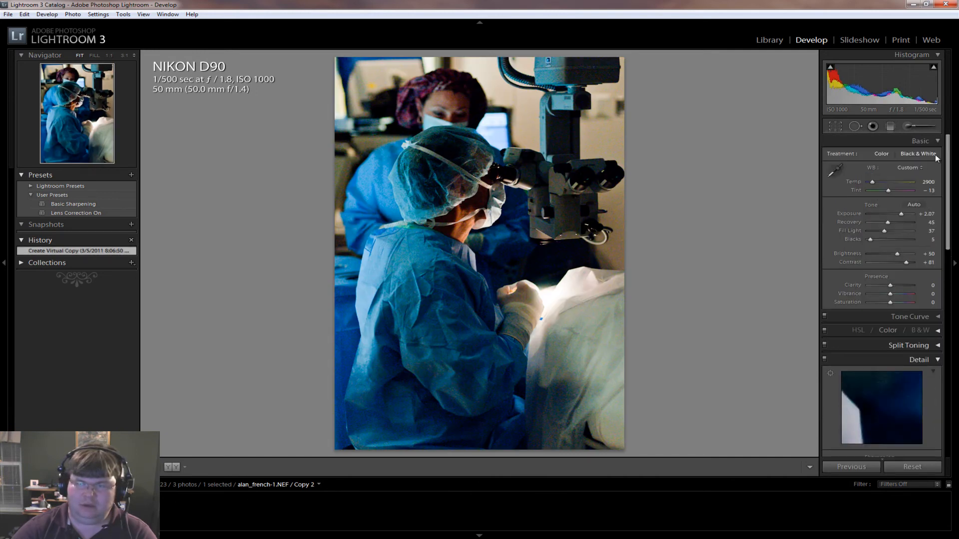
key(v)
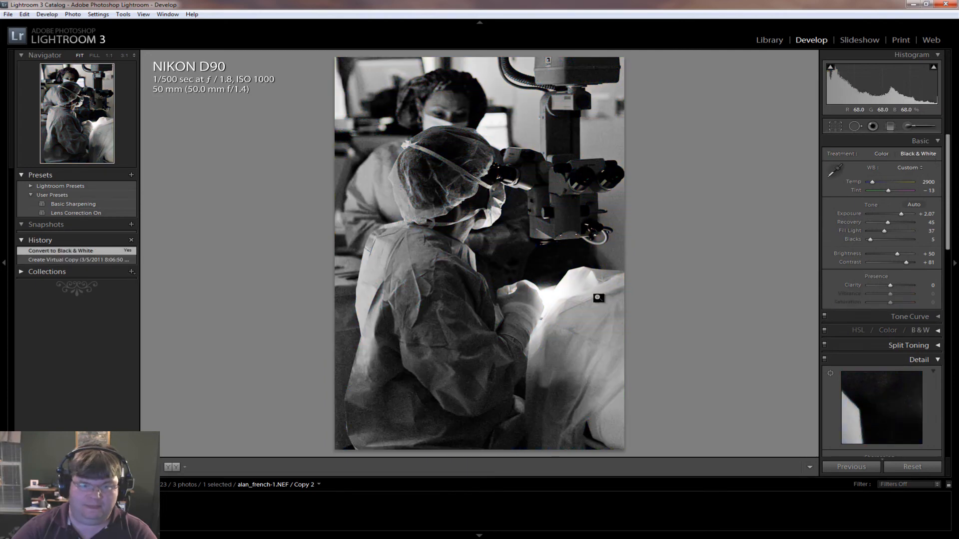
Examine the black-and-white copy's grain at 1:1 across the gown, cap, mask and microscope, and return to the whole photo
click(353, 333)
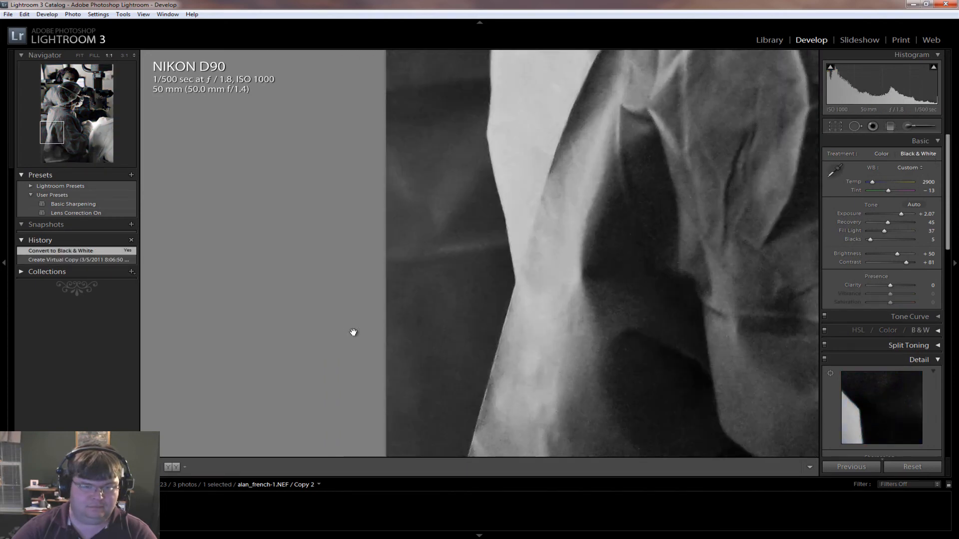
drag(550, 214, 449, 437)
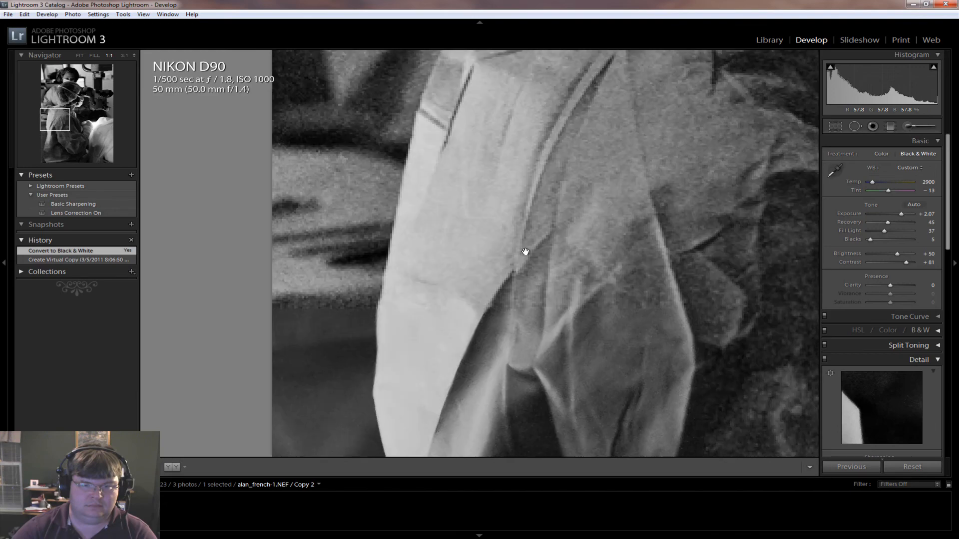
drag(587, 171, 372, 442)
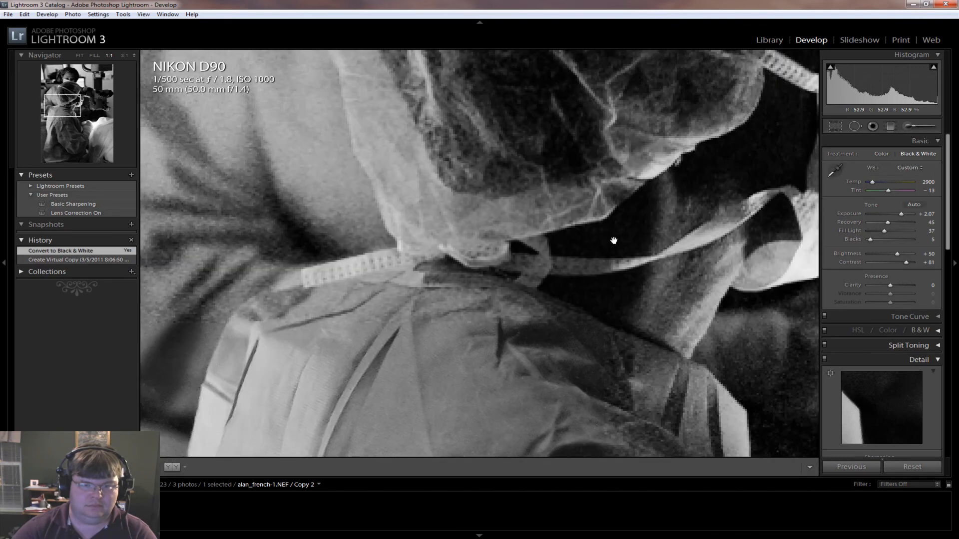
drag(704, 214, 443, 346)
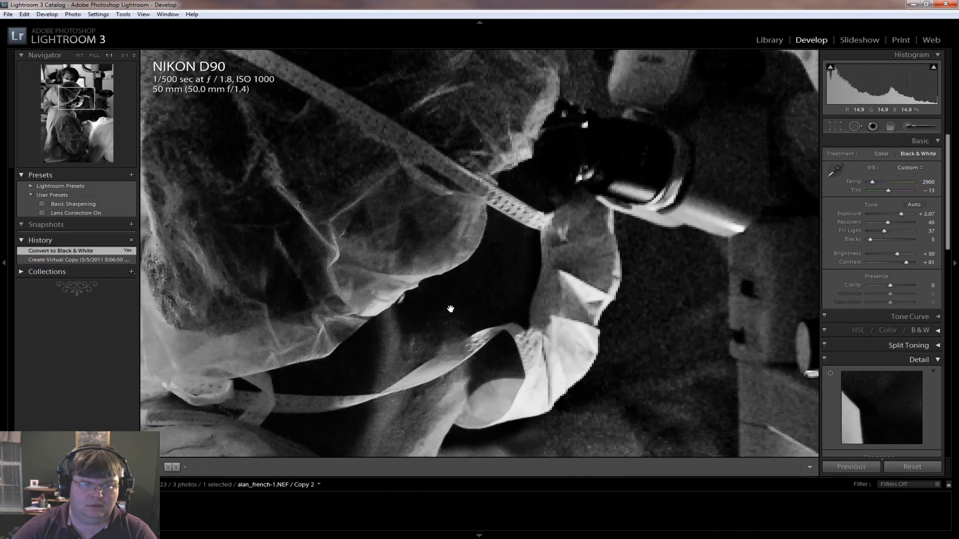
drag(433, 257, 508, 231)
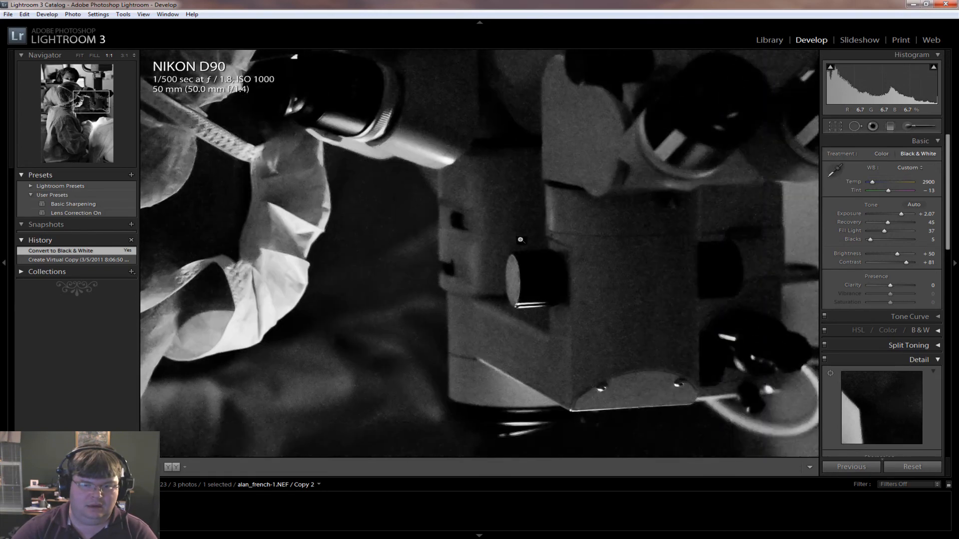
click(522, 303)
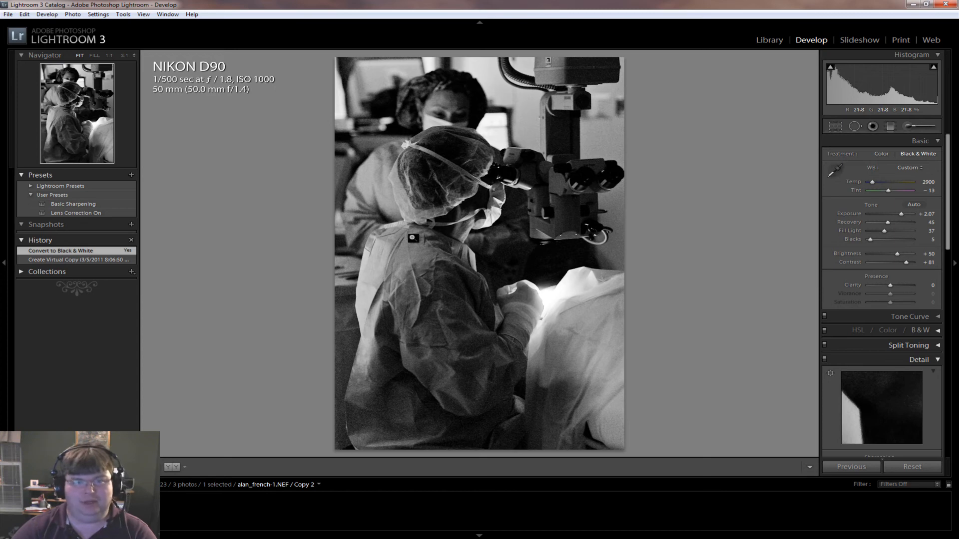
Set clarity to +38 and saturation to -8 on the colour Copy 1, and check the hands, mask and microscope at 1:1
click(71, 512)
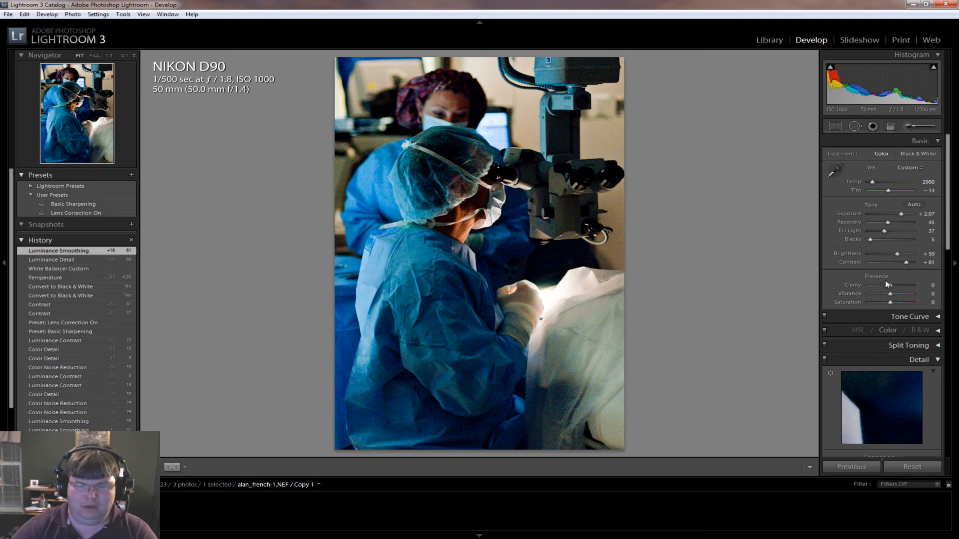
drag(897, 285, 888, 302)
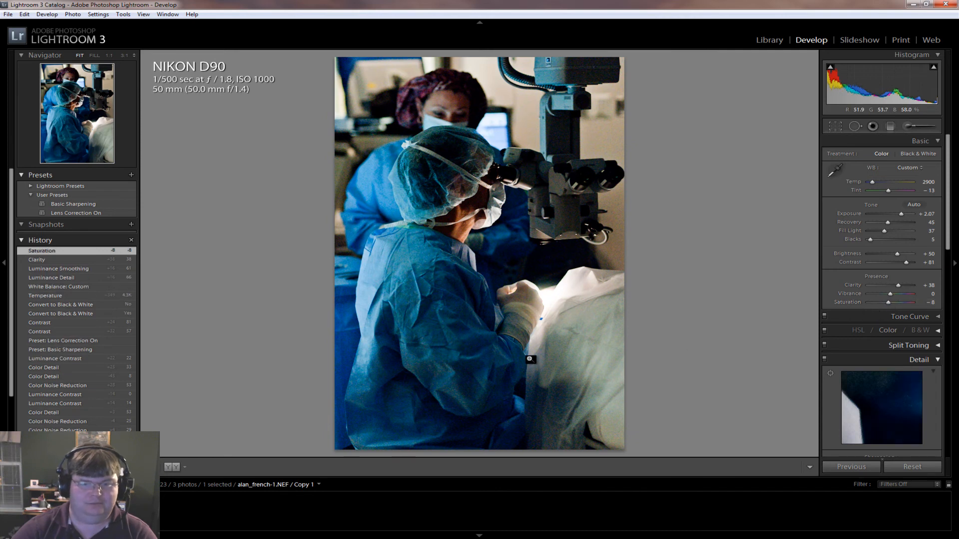
click(526, 296)
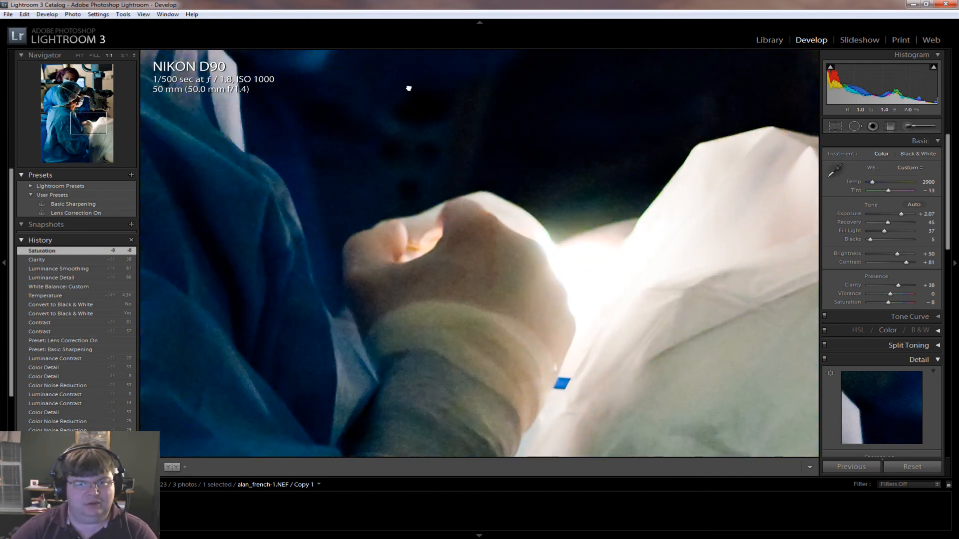
drag(410, 90, 486, 310)
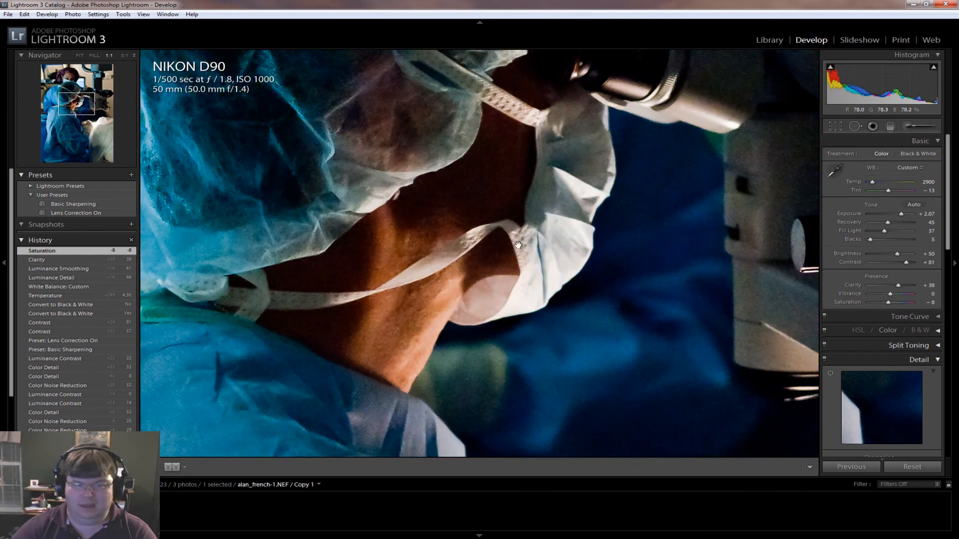
drag(508, 222, 415, 439)
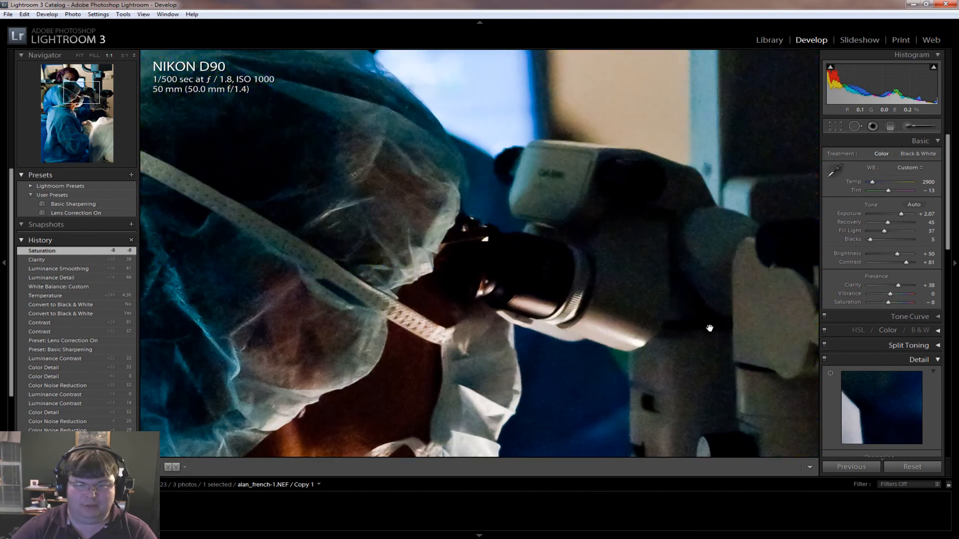
drag(711, 328, 488, 364)
click(489, 366)
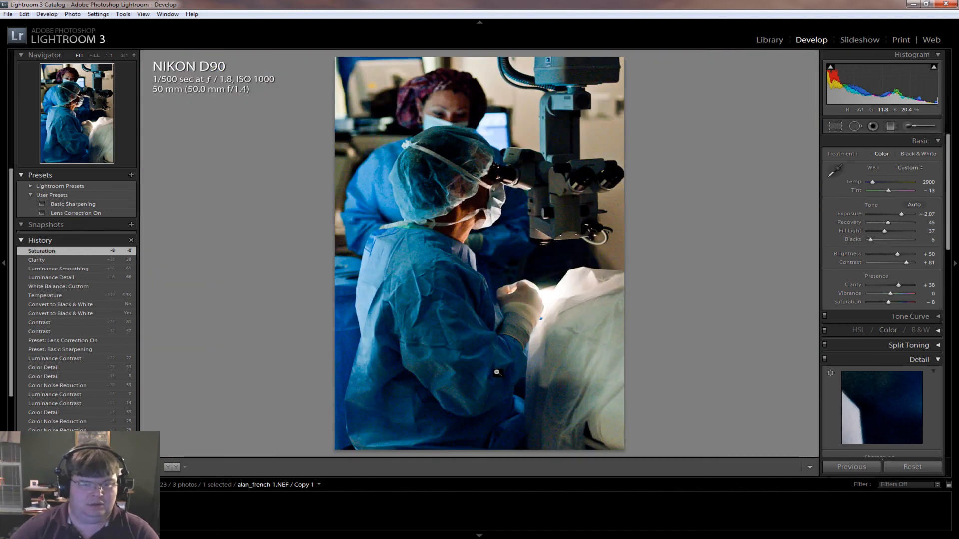
Compare the black-and-white Copy 2 with the colour Copy 1, ending on the colour version
click(106, 512)
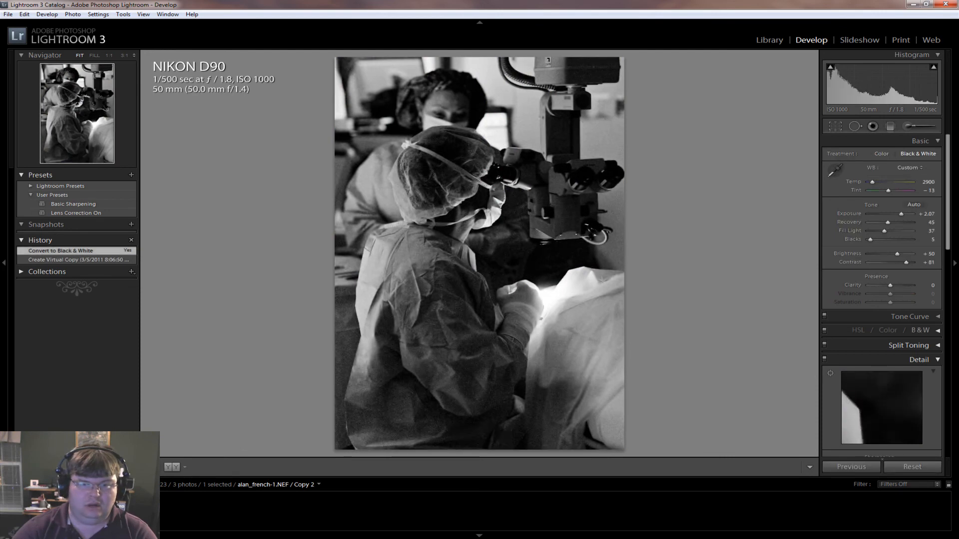
key(Left)
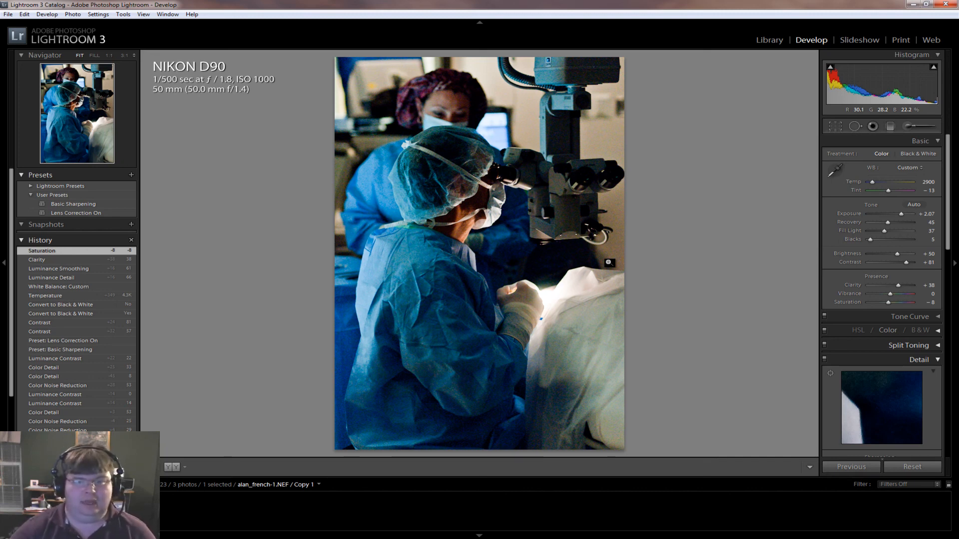
right_click(476, 136)
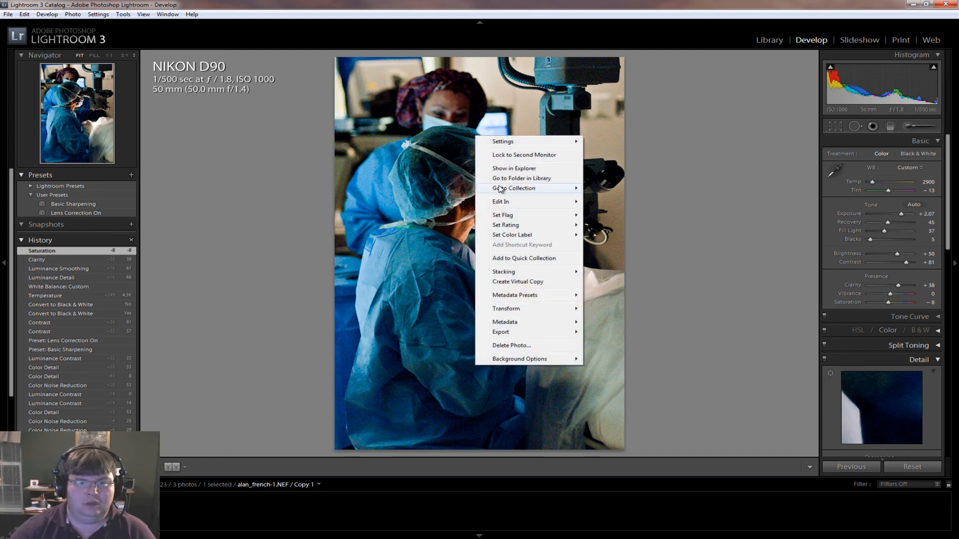
click(683, 24)
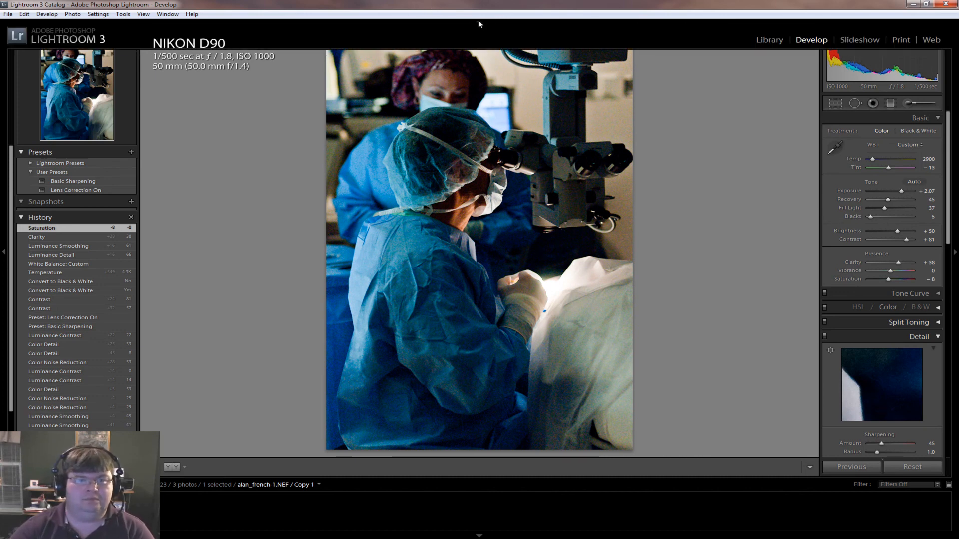
click(479, 23)
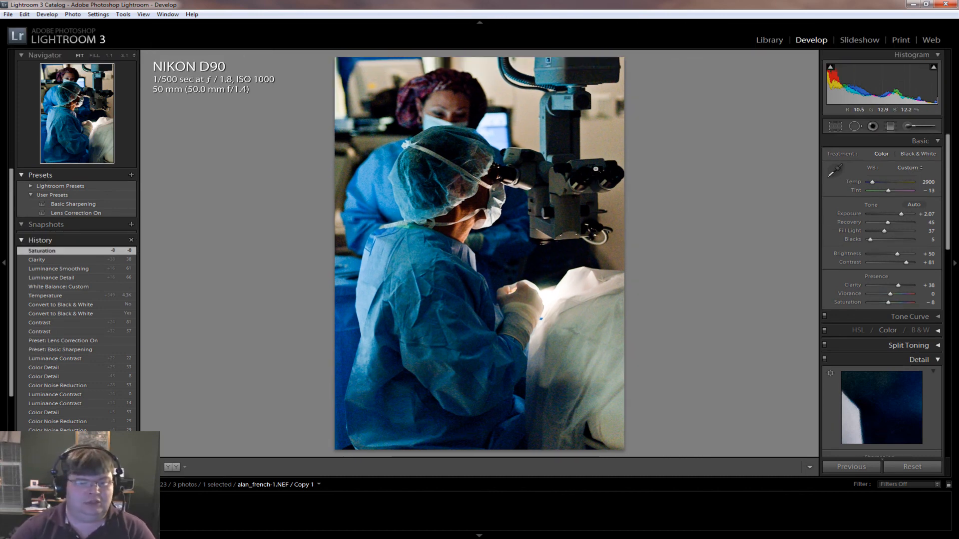